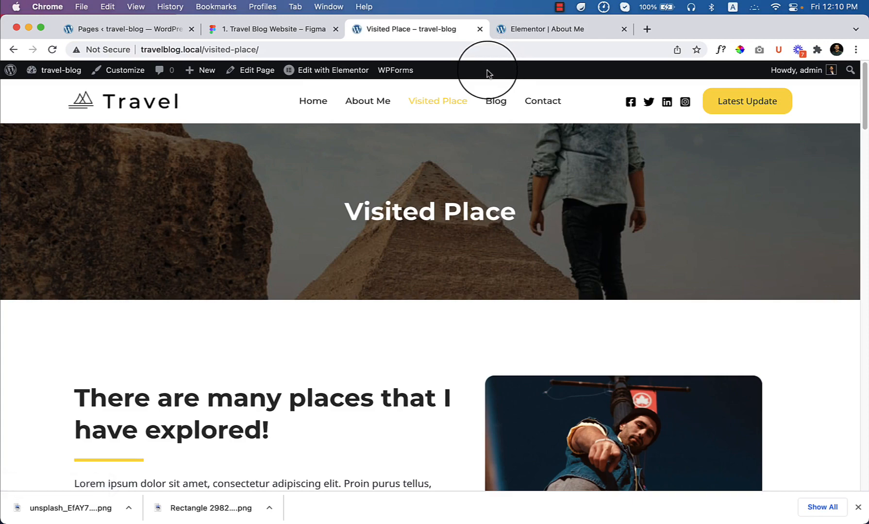
Review the Visited Place page down to its footer, and open the site's Blog page to examine its current layout
scroll(551, 253, "down", 10)
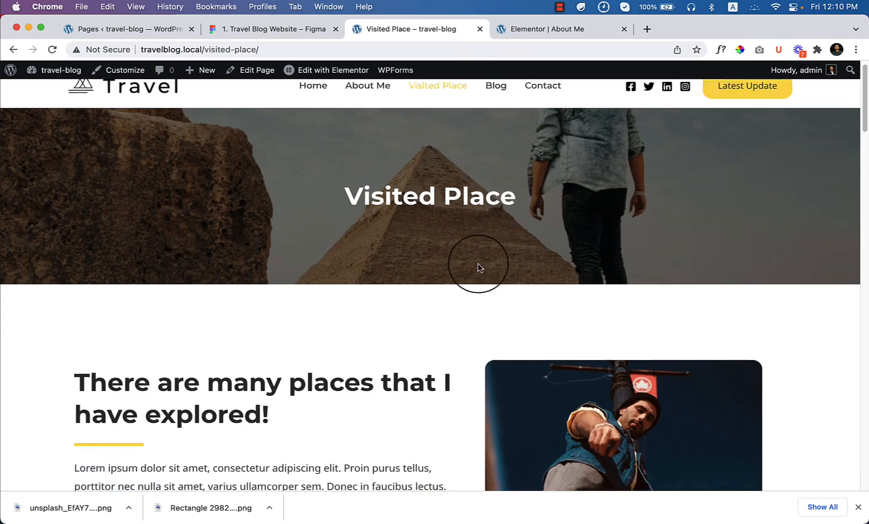
scroll(478, 275, "down", 13)
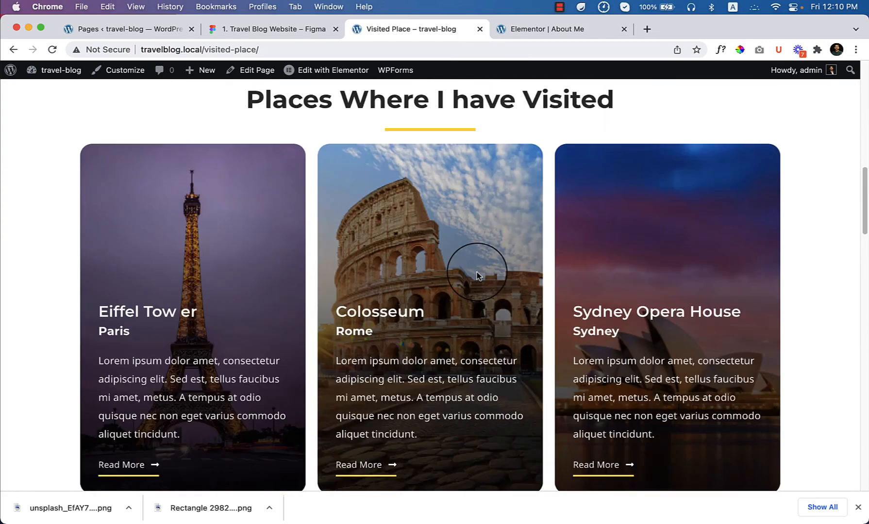
scroll(476, 276, "down", 20)
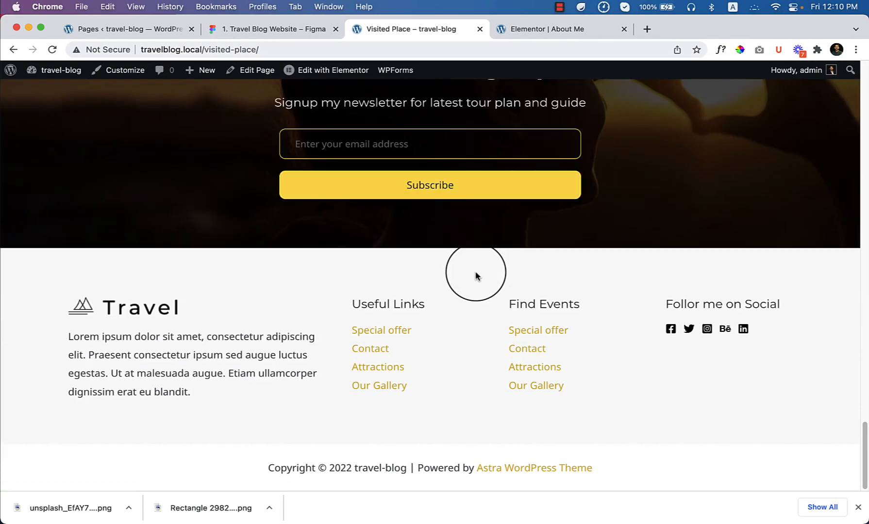
scroll(478, 276, "up", 20)
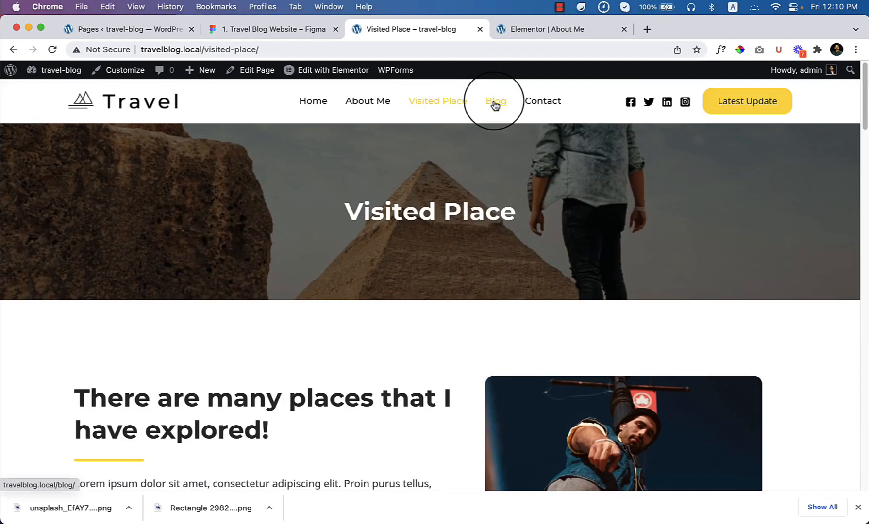
left_click(495, 103)
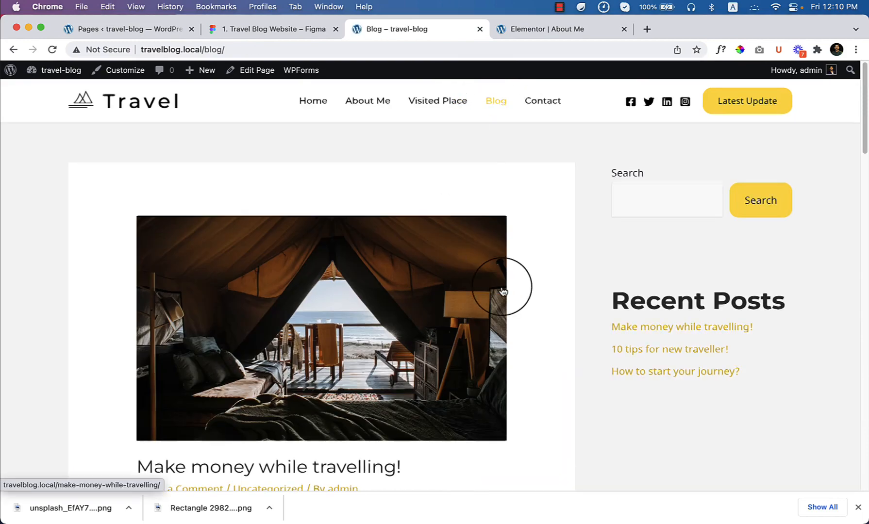
scroll(491, 290, "down", 17)
scroll(504, 292, "down", 15)
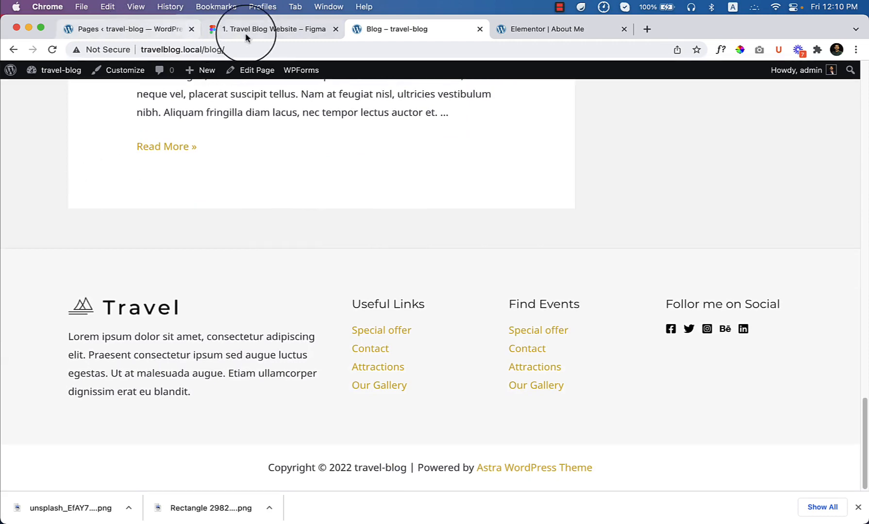
Switch to the Figma travel blog design and examine the Blog / Archive frame's post and sidebar layout
left_click(258, 29)
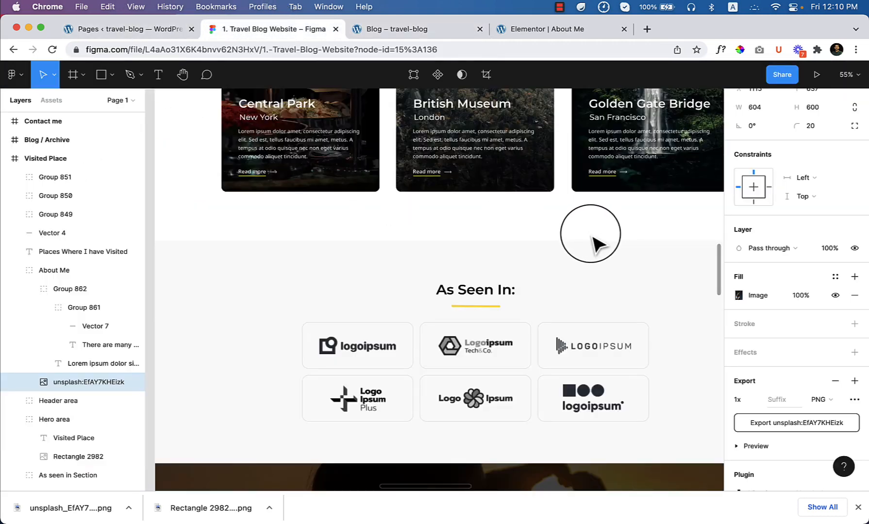
scroll(593, 238, "down", 15)
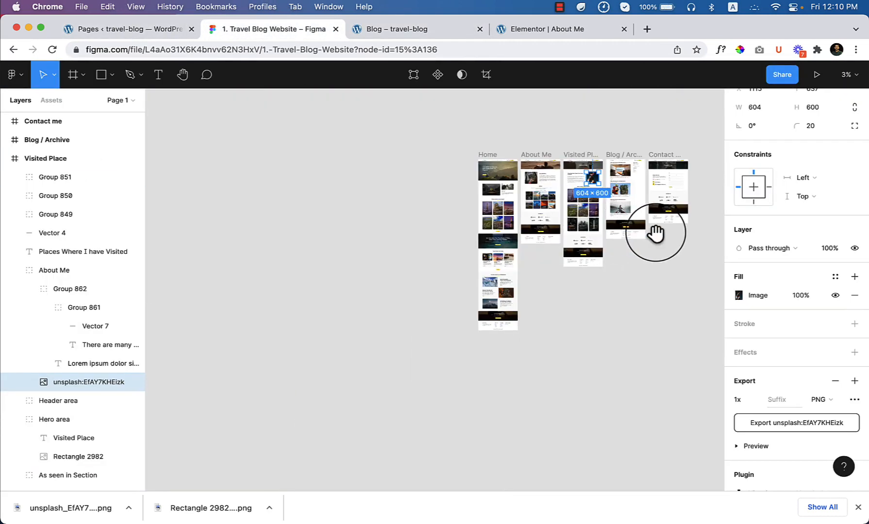
scroll(663, 228, "up", 10)
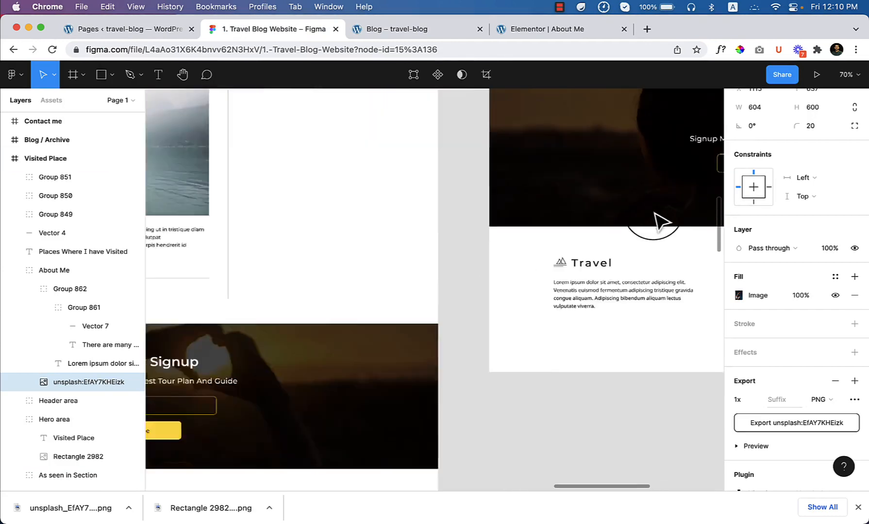
scroll(587, 190, "up", 5)
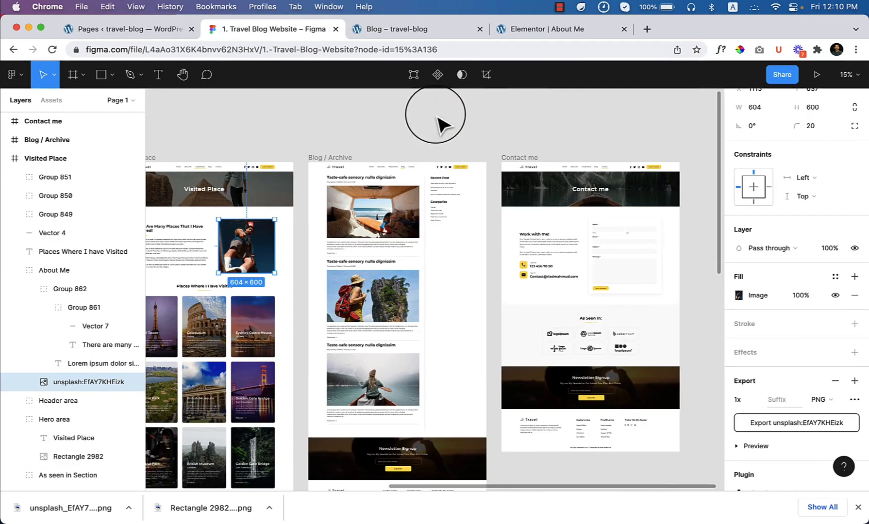
scroll(403, 187, "up", 10)
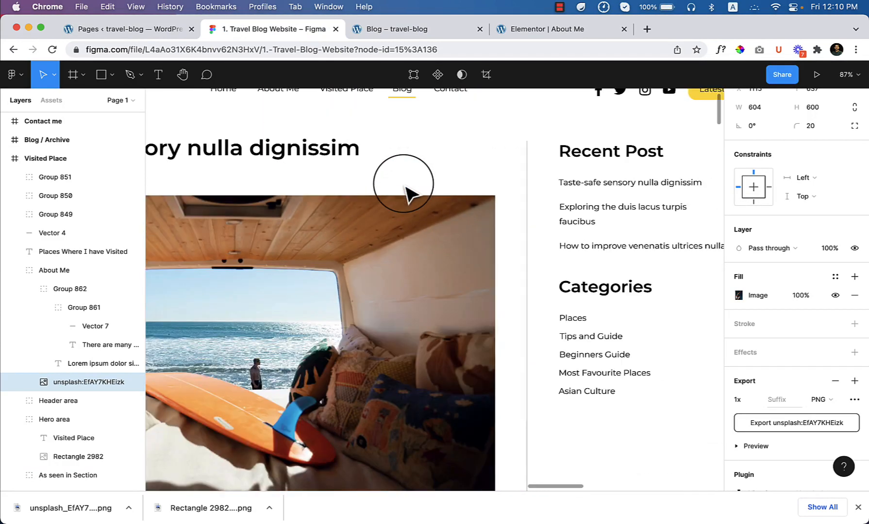
scroll(403, 187, "down", 4)
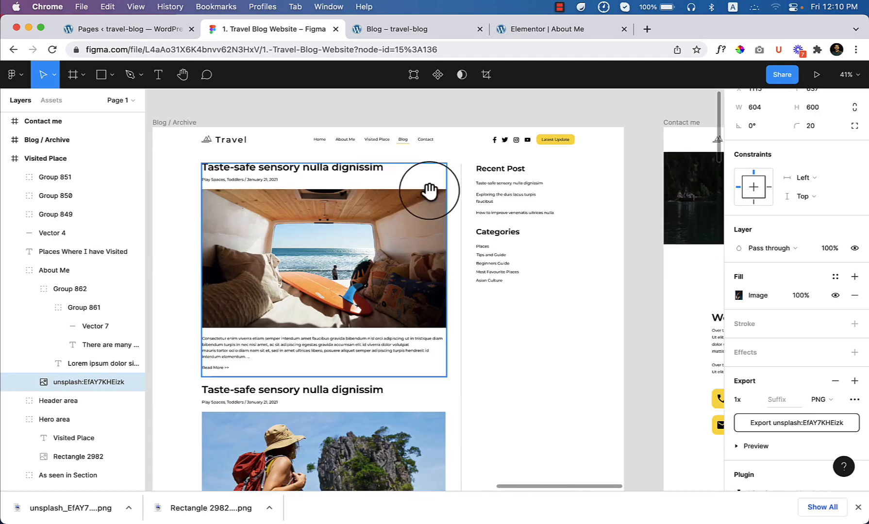
left_click_drag(430, 190, 485, 182)
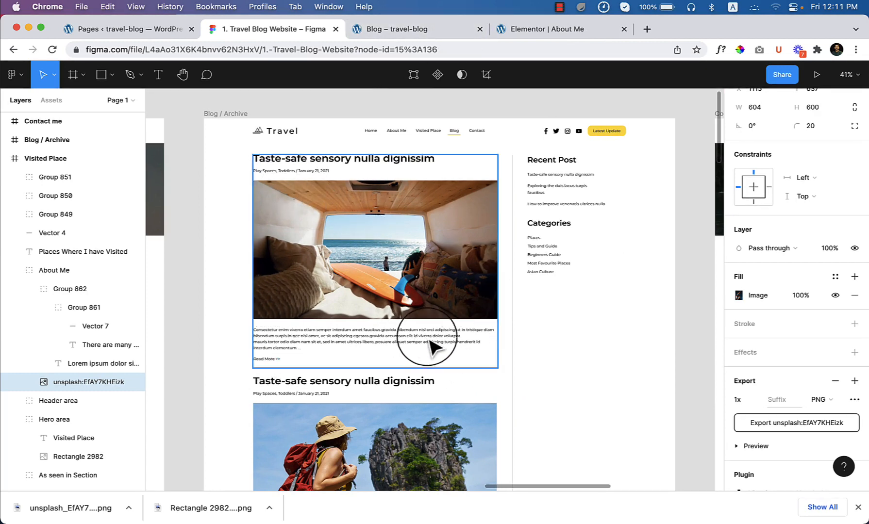
Return to the site's Blog page and open its Blog / Archive settings in the theme customizer
left_click(423, 30)
scroll(517, 314, "up", 20)
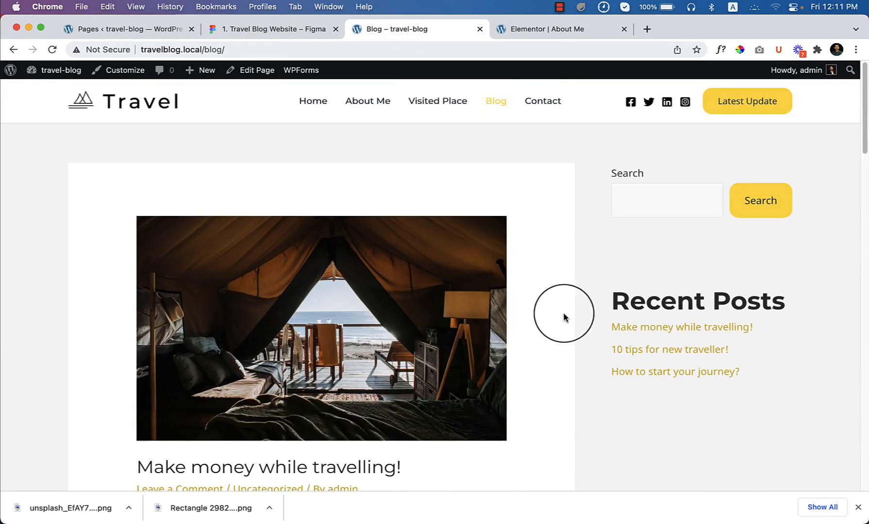
left_click(121, 72)
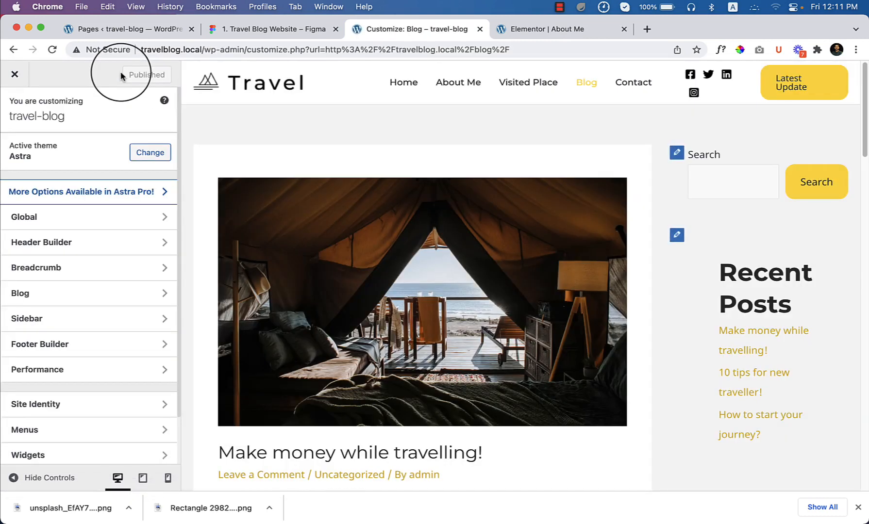
left_click(94, 293)
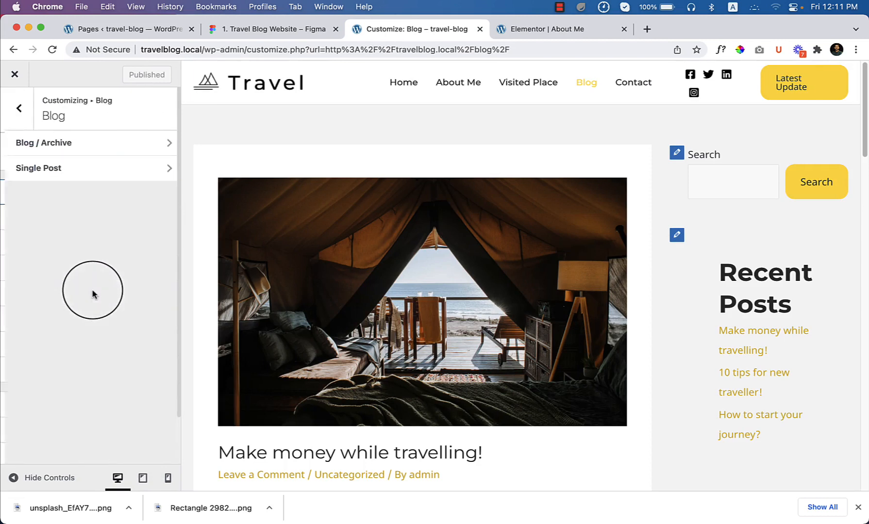
left_click(122, 146)
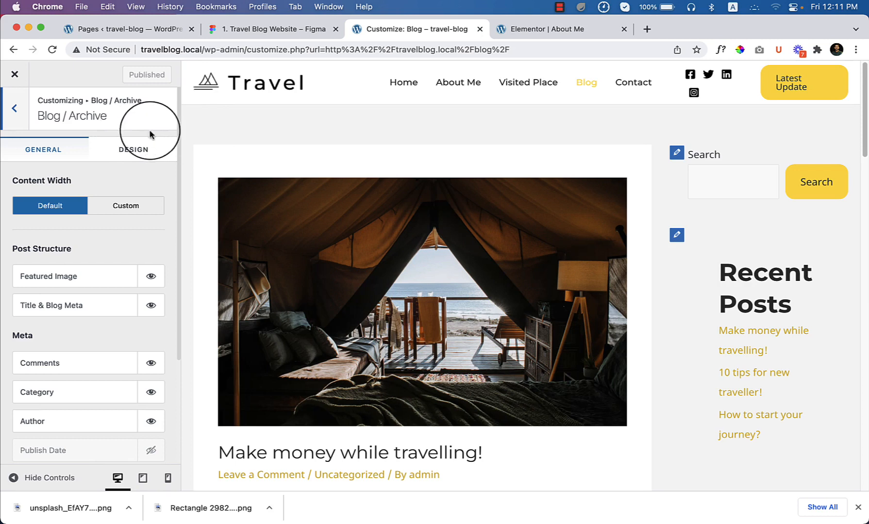
Move Title & Blog Meta above Featured Image in the blog archive's post structure
scroll(140, 263, "down", 3)
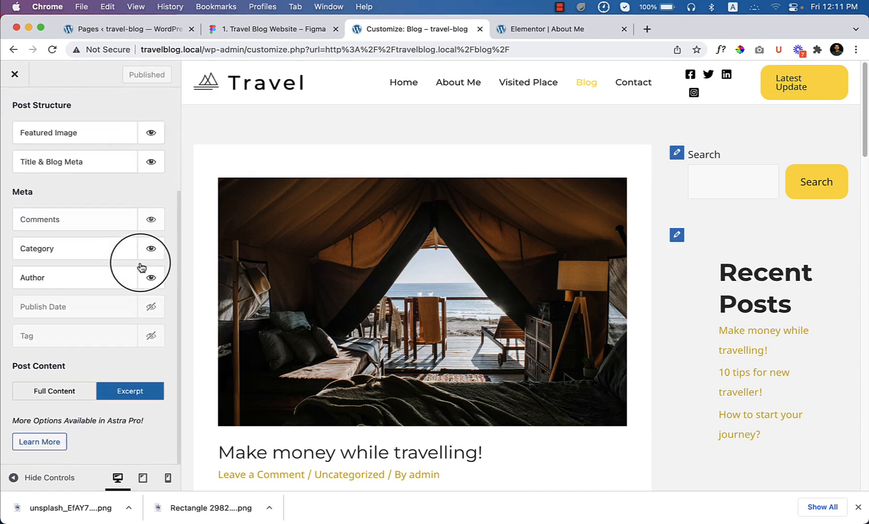
scroll(141, 265, "up", 3)
scroll(141, 266, "down", 1)
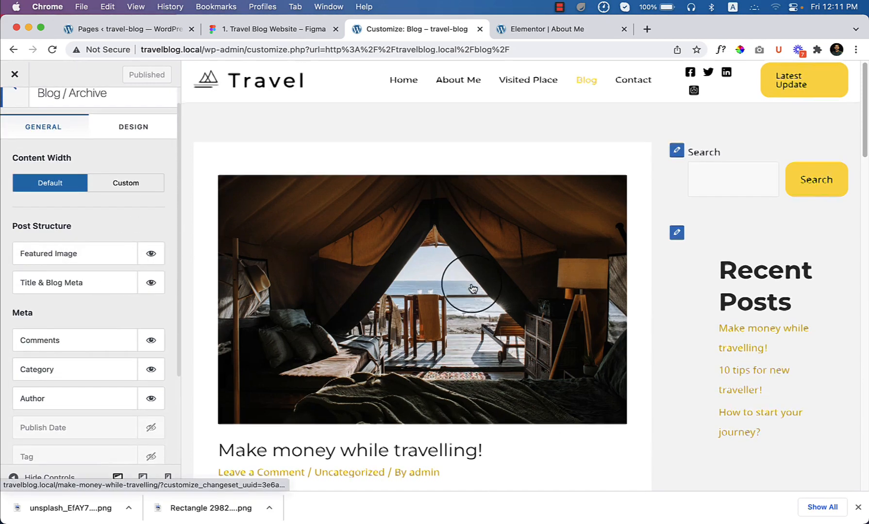
scroll(460, 286, "down", 1)
left_click_drag(64, 286, 67, 253)
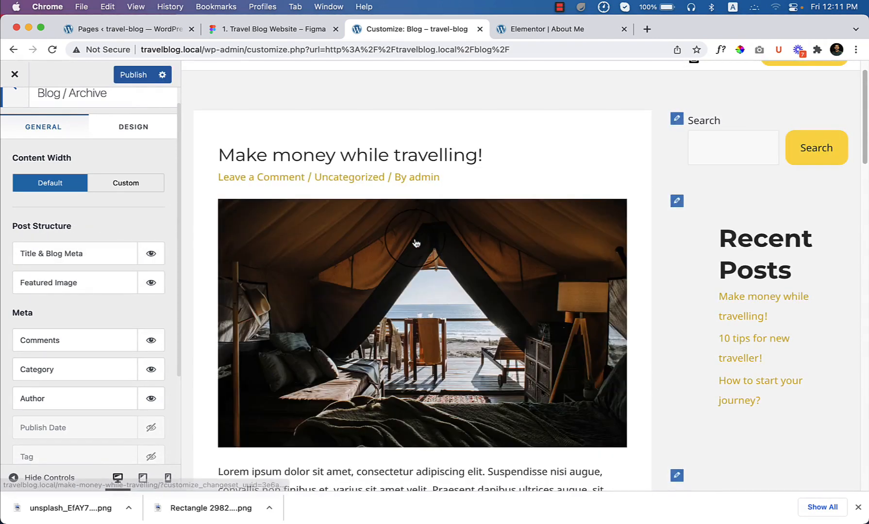
Compare the blog post preview in the customizer with the Blog / Archive design in Figma
left_click(252, 29)
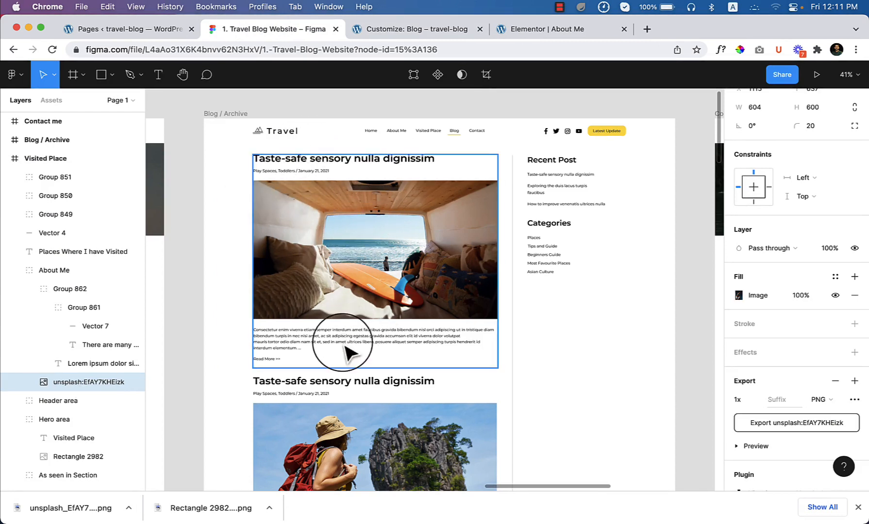
left_click(417, 29)
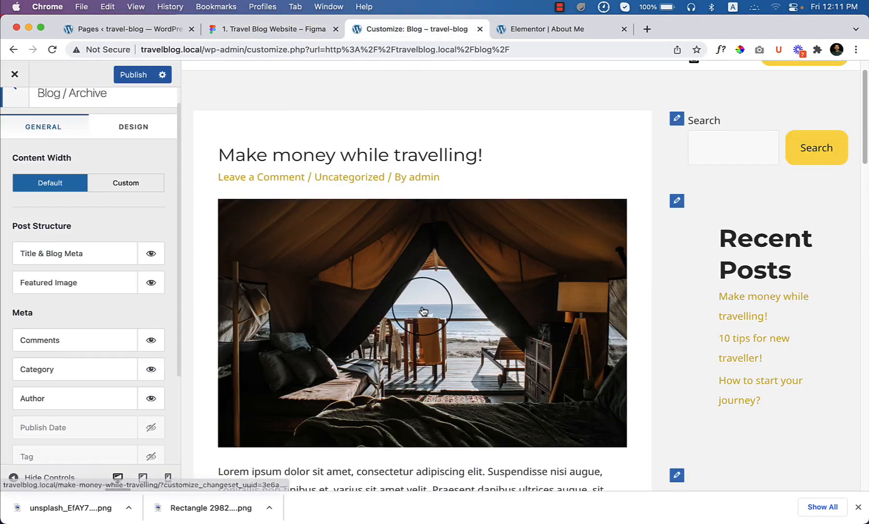
scroll(421, 310, "down", 5)
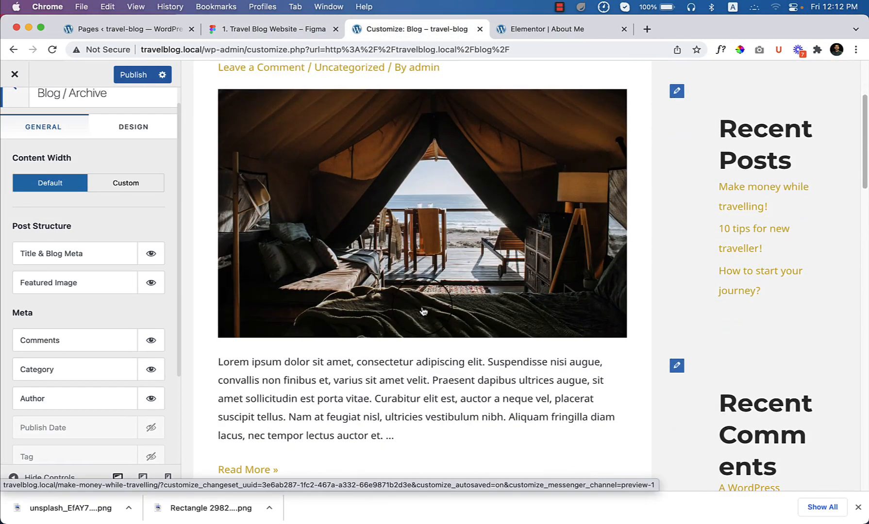
scroll(421, 306, "down", 3)
scroll(427, 308, "up", 9)
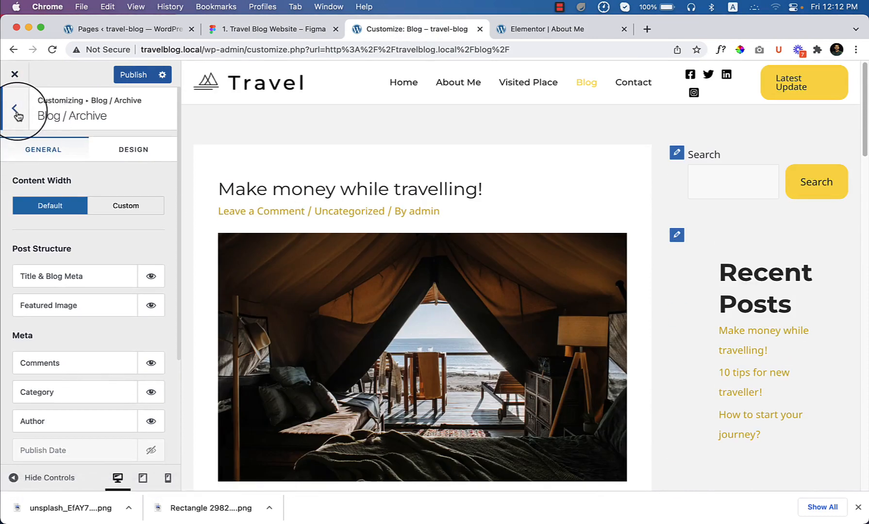
Set the Archives Layout to Full Width / Contained in the global container settings
left_click(15, 110)
left_click(16, 111)
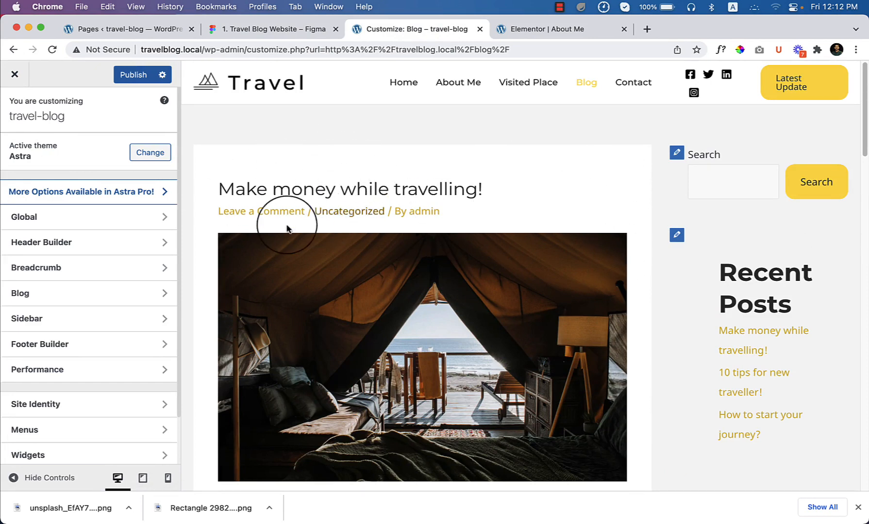
left_click(82, 231)
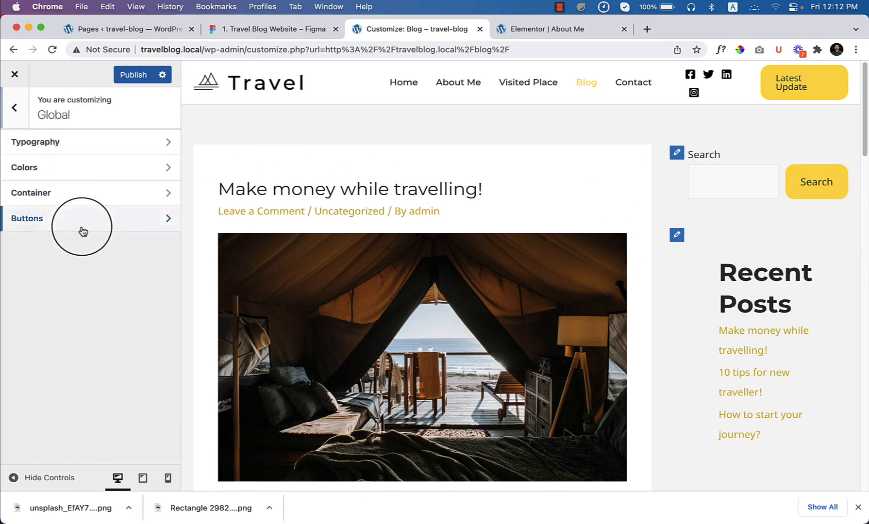
left_click(91, 200)
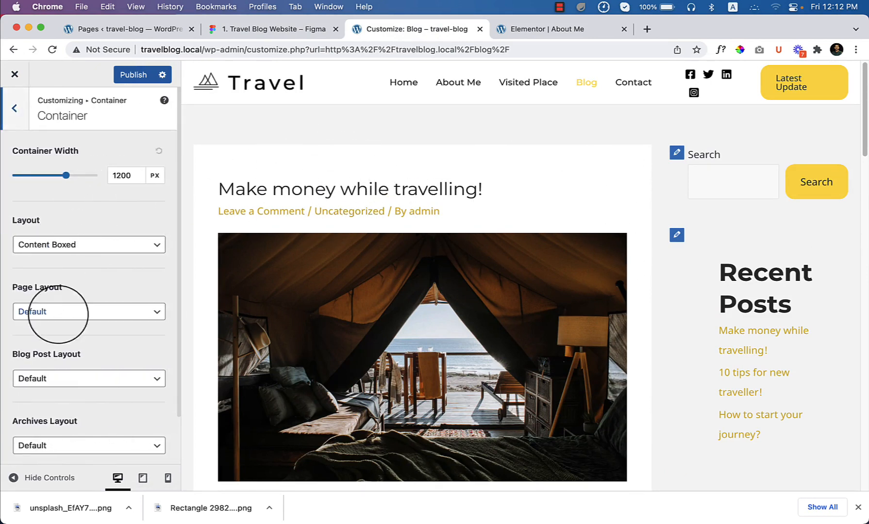
scroll(70, 398, "down", 2)
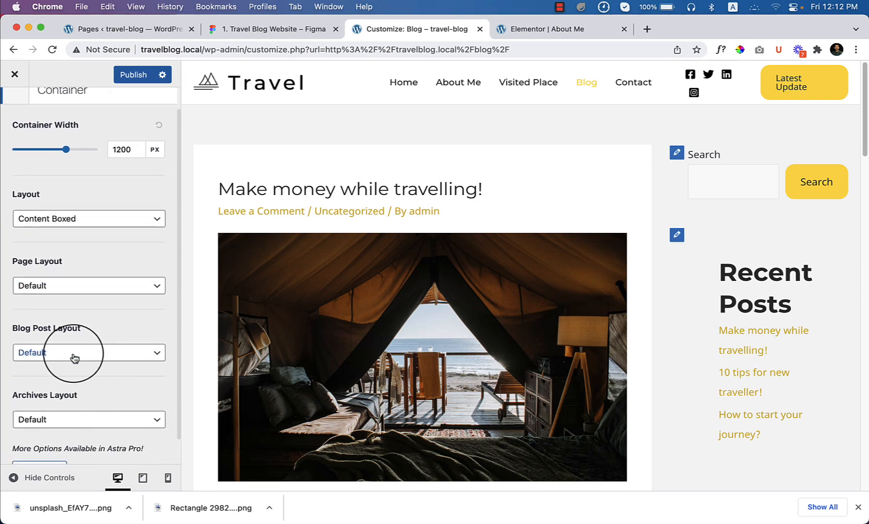
scroll(139, 419, "down", 2)
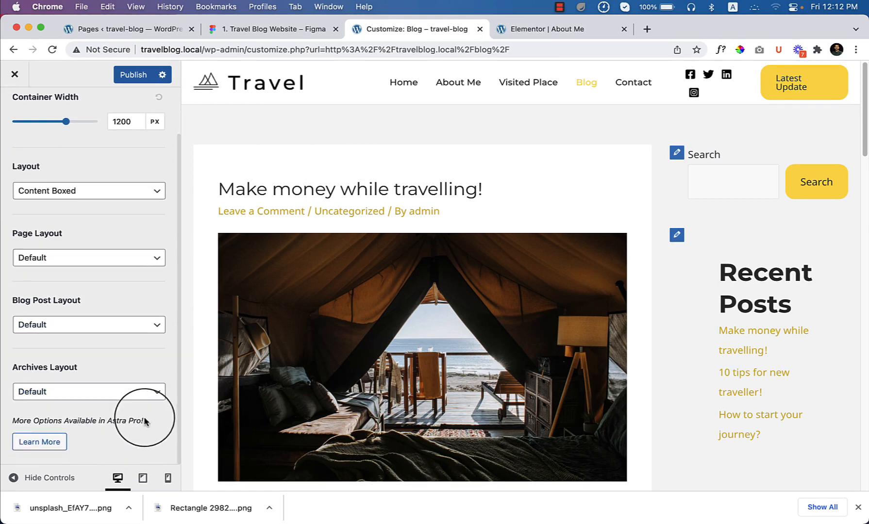
left_click(86, 398)
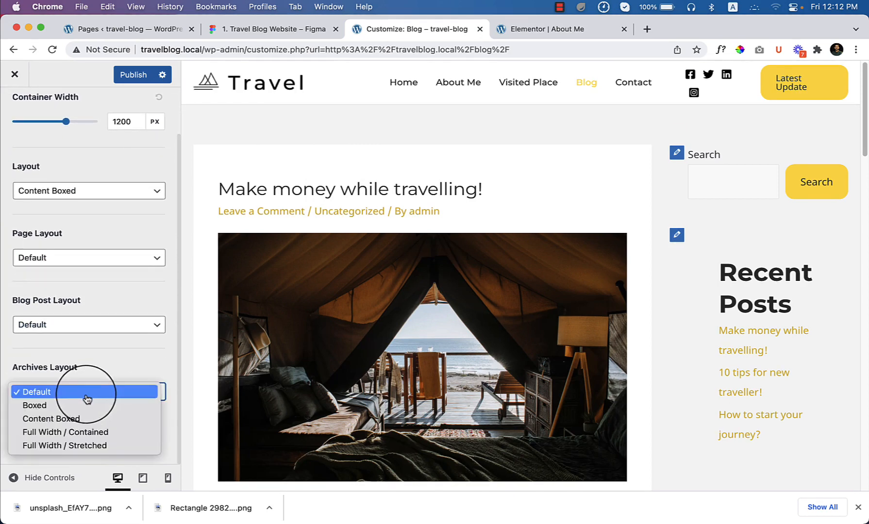
left_click(91, 432)
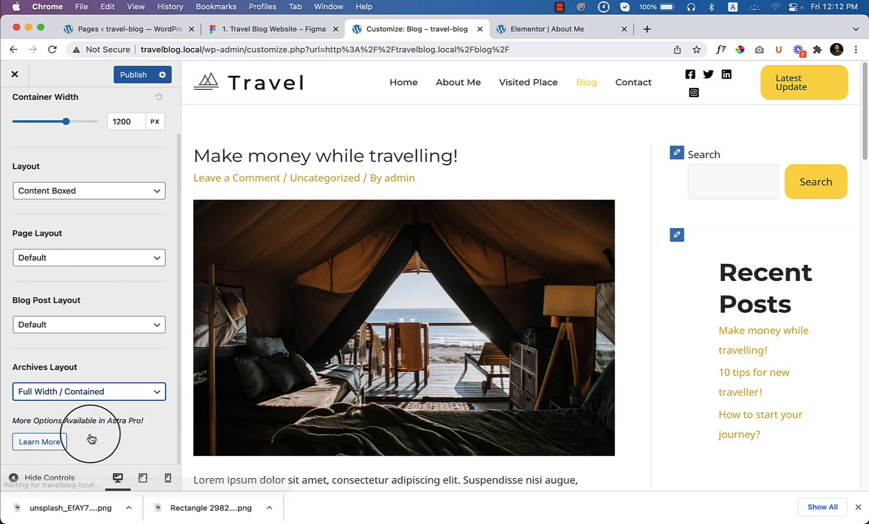
Hide the customizer controls and review the posts and sidebar in the full-width blog preview
left_click(13, 478)
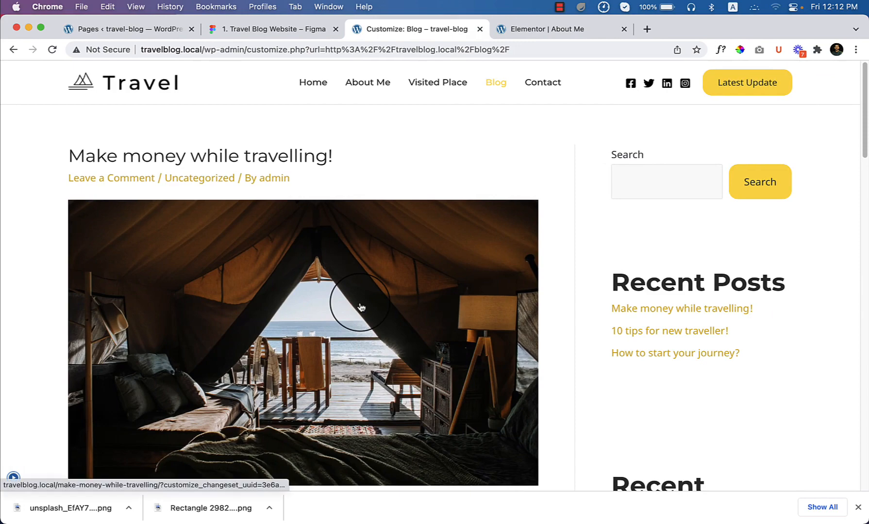
scroll(360, 307, "down", 5)
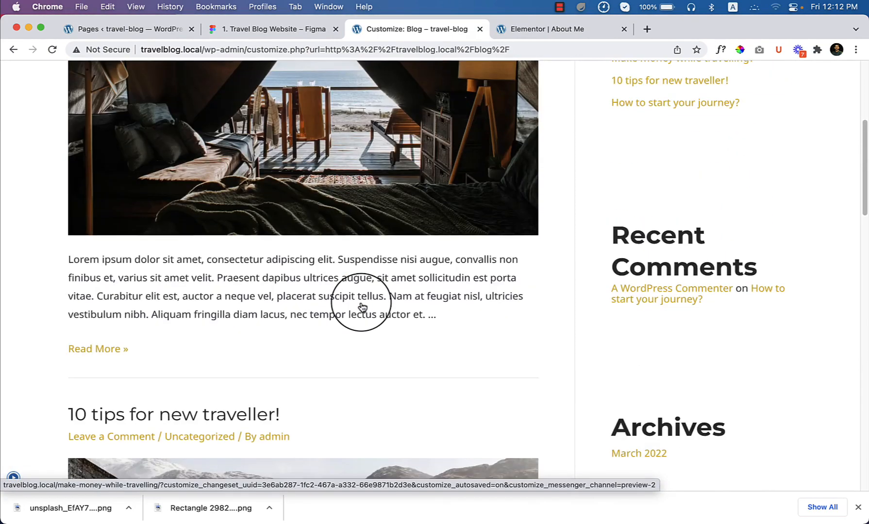
scroll(361, 307, "down", 7)
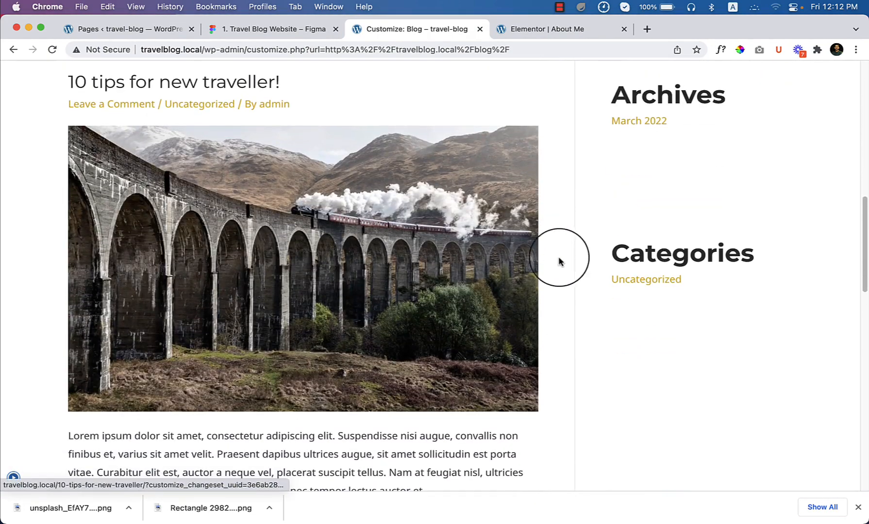
scroll(238, 161, "up", 3)
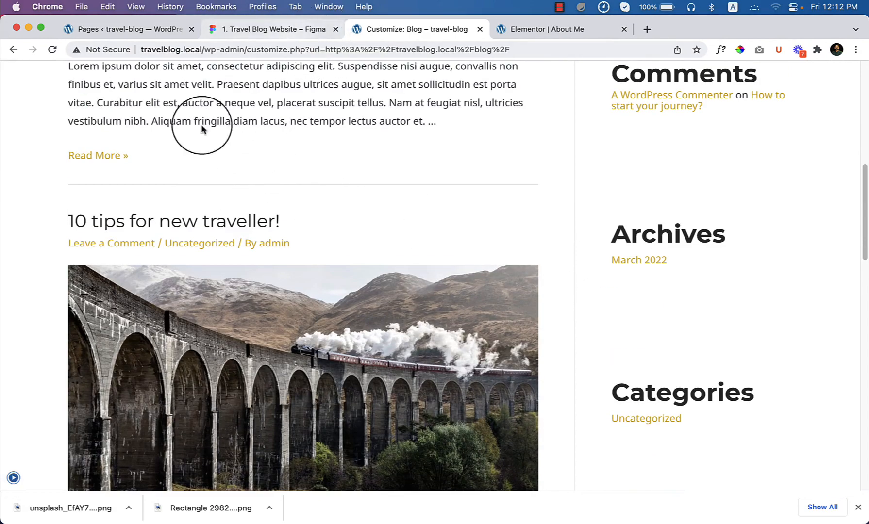
Compare the posts and sidebar in the full-width blog preview with the Blog / Archive design in Figma
scroll(330, 233, "up", 9)
left_click(274, 29)
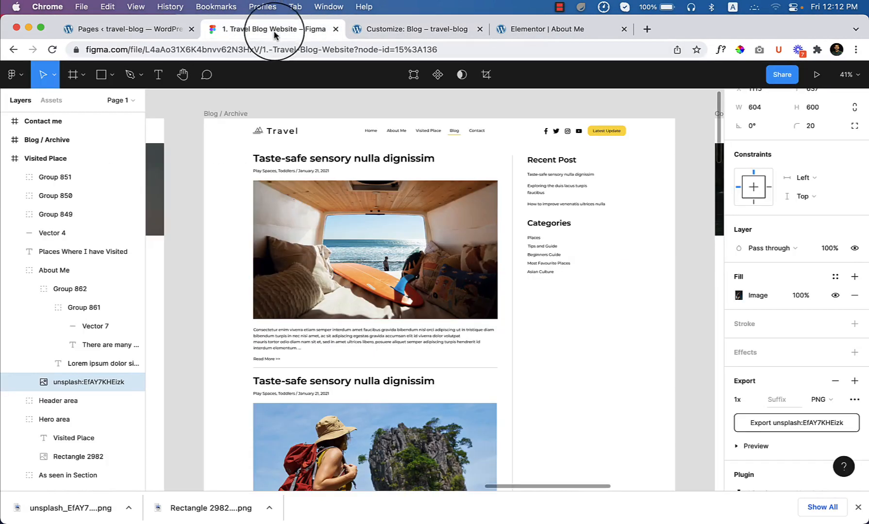
scroll(454, 296, "down", 3)
scroll(452, 299, "up", 3)
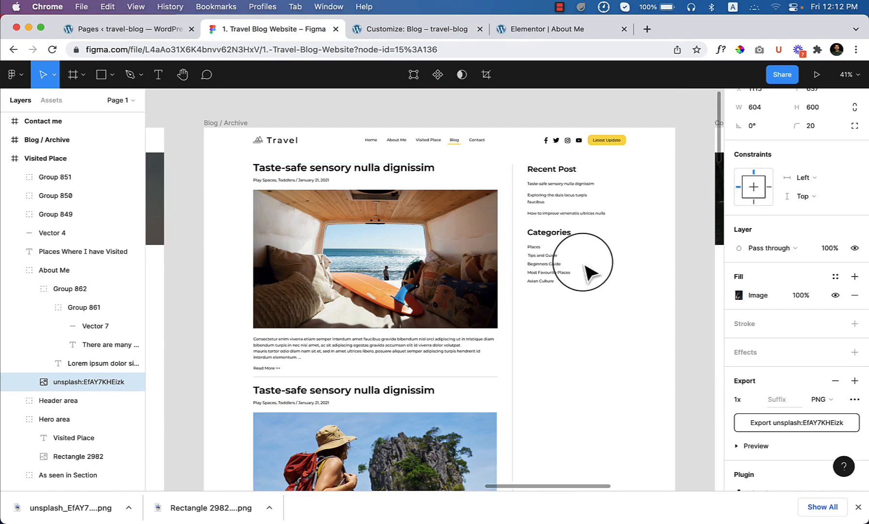
Return to the customizer, show its controls again and publish the container layout changes
left_click(397, 30)
left_click(13, 476)
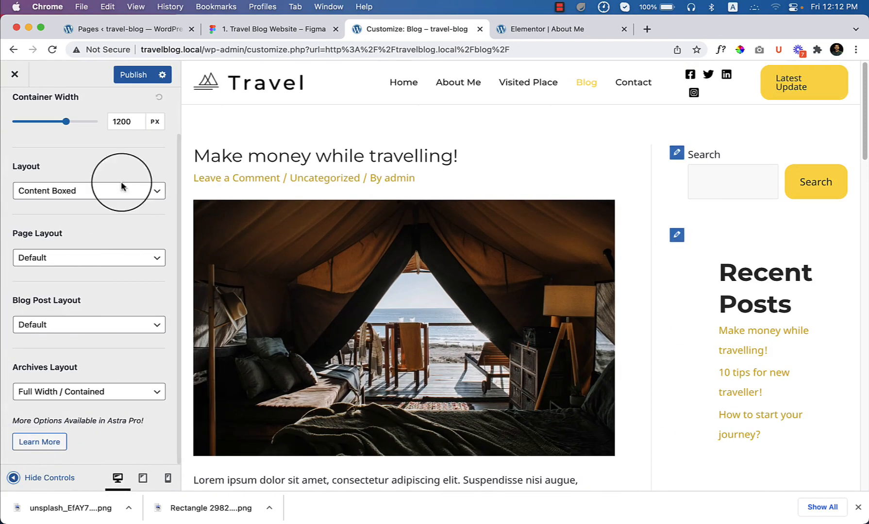
left_click(133, 75)
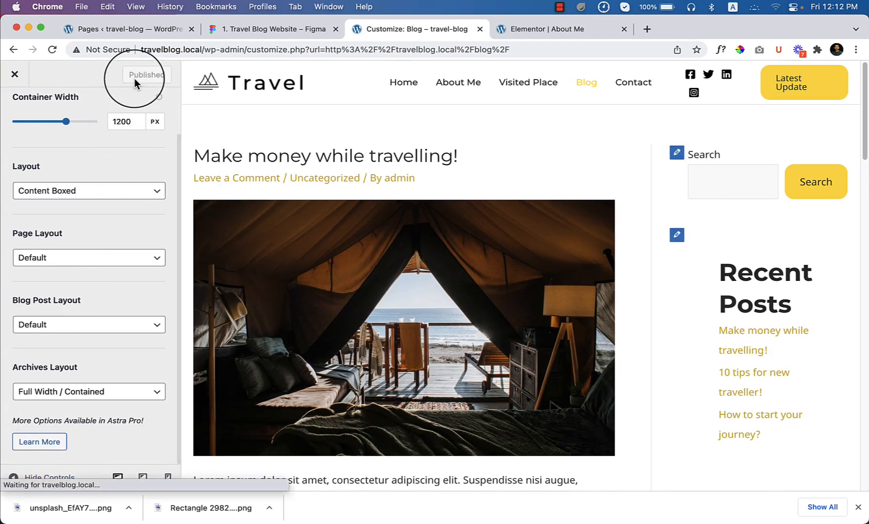
Dismiss the downloads bar, hide the customizer controls and compare the preview's sidebar widgets with the sidebar in the Figma design
left_click(858, 507)
left_click(18, 512)
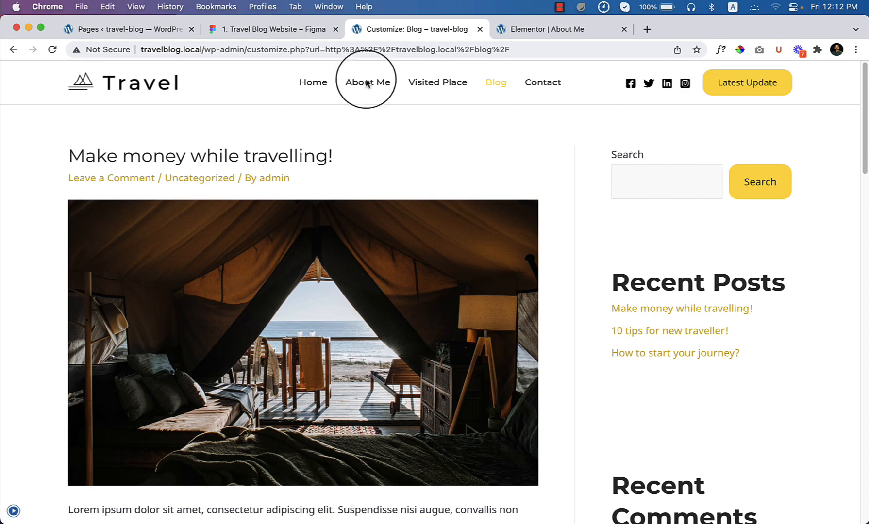
left_click(262, 29)
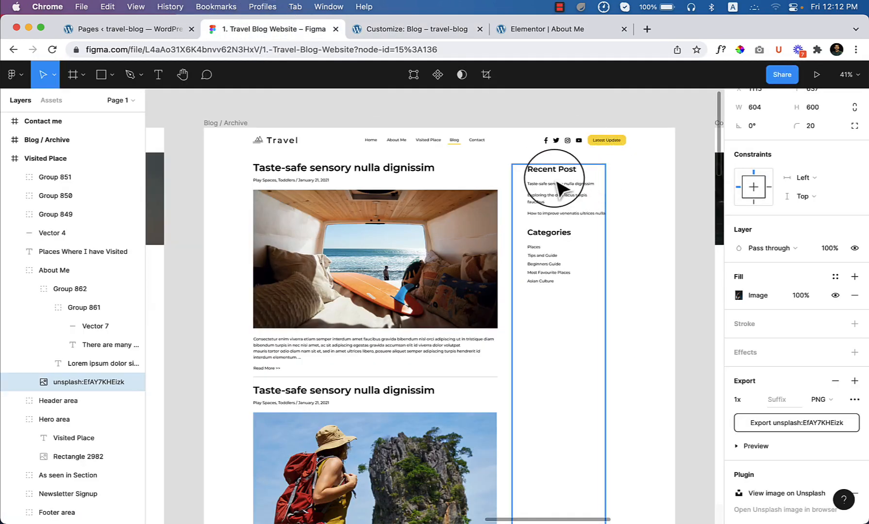
left_click(431, 33)
scroll(709, 261, "down", 10)
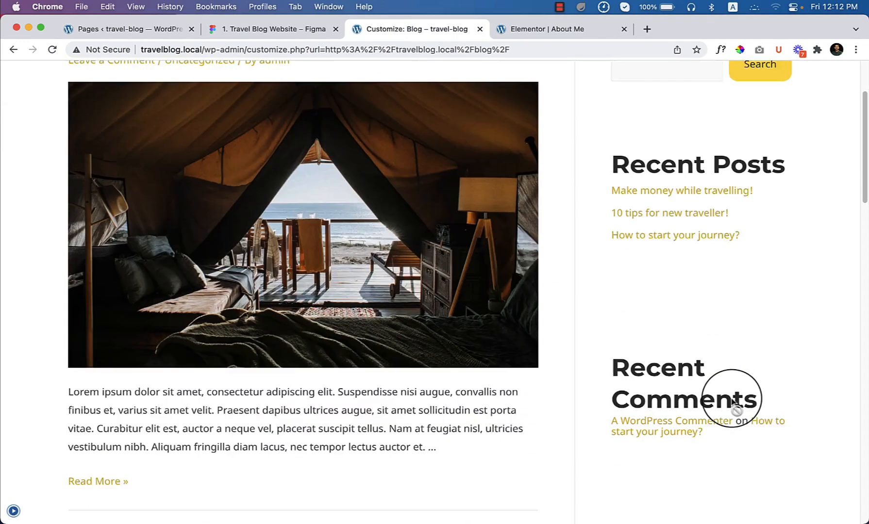
scroll(709, 378, "down", 3)
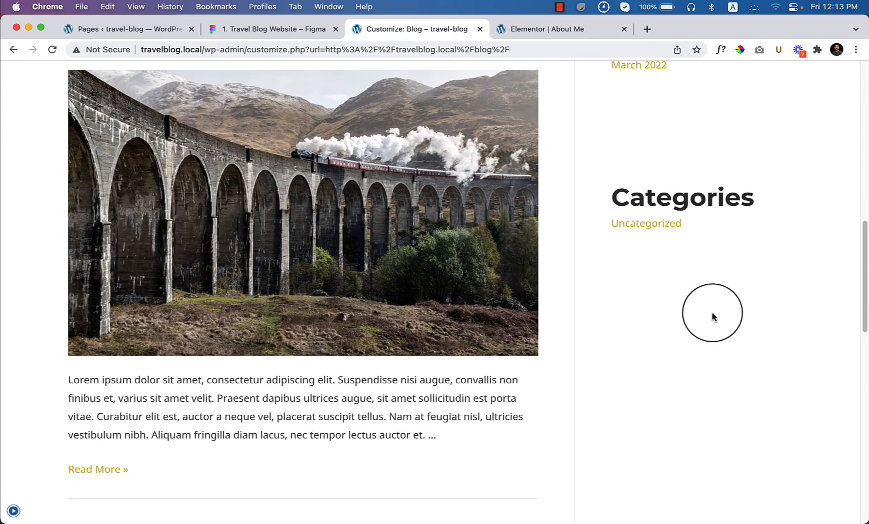
scroll(712, 316, "up", 12)
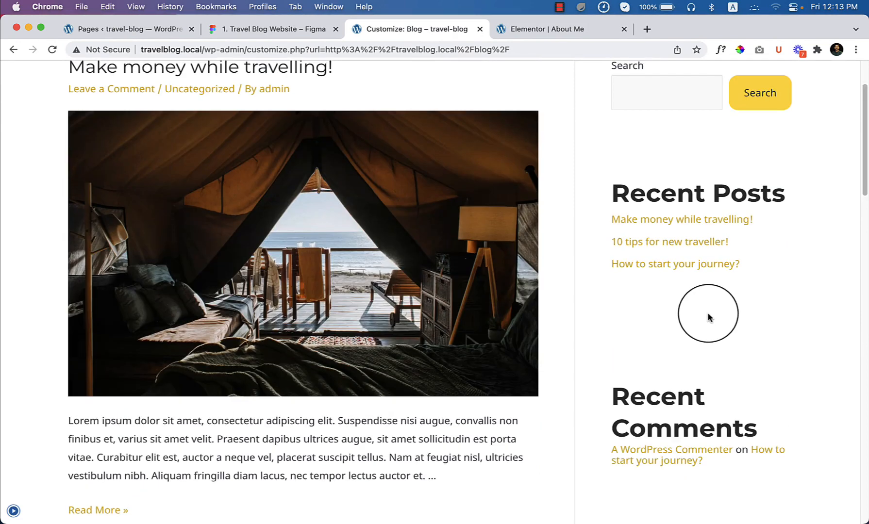
Show the customizer controls and look through the Sidebar and Blog settings for options that style the sidebar
left_click(15, 511)
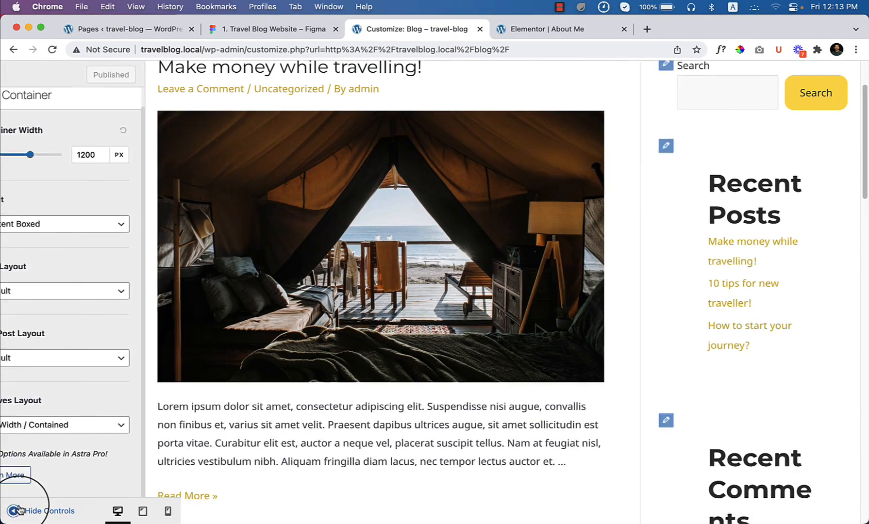
left_click(15, 100)
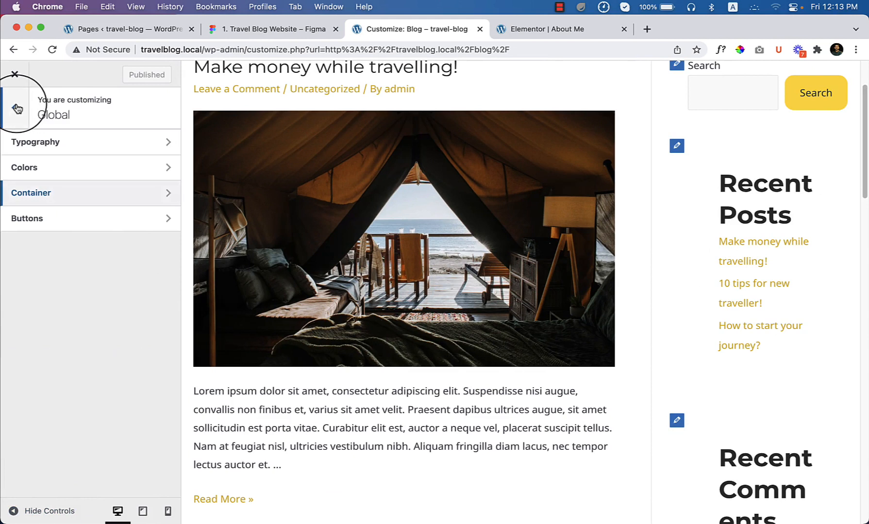
left_click(17, 109)
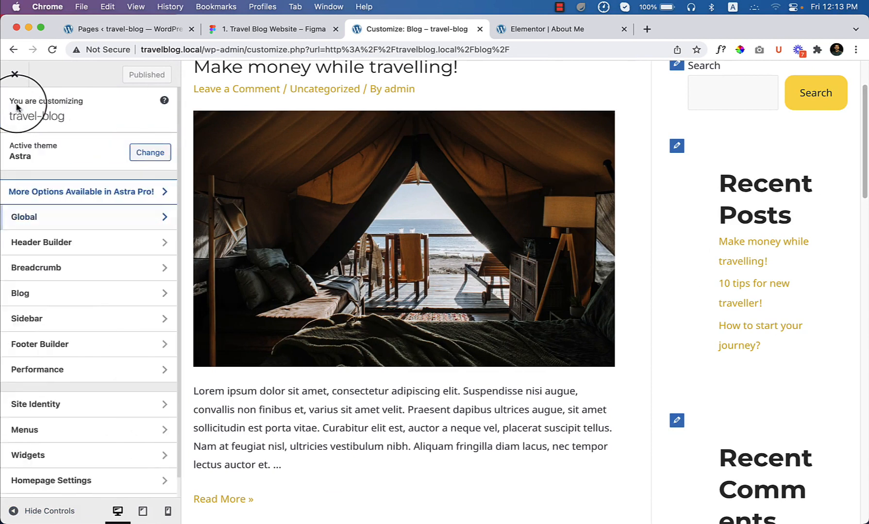
left_click(128, 329)
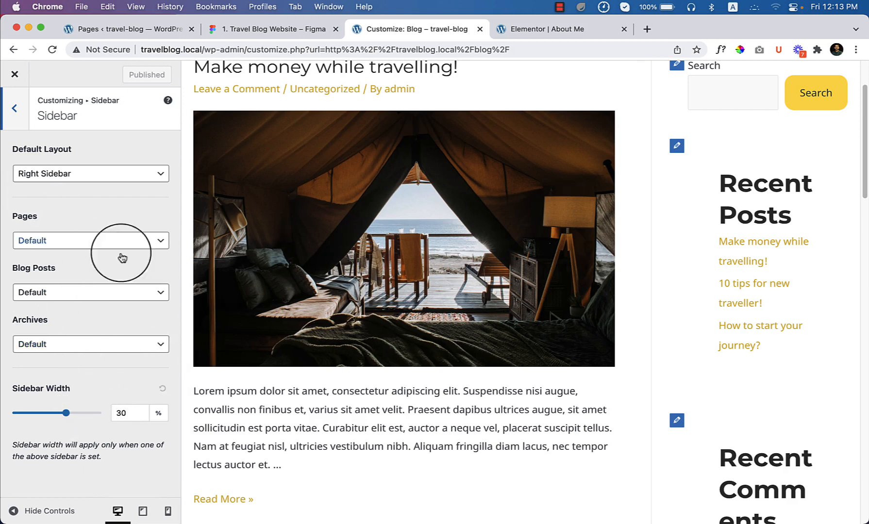
scroll(750, 253, "up", 3)
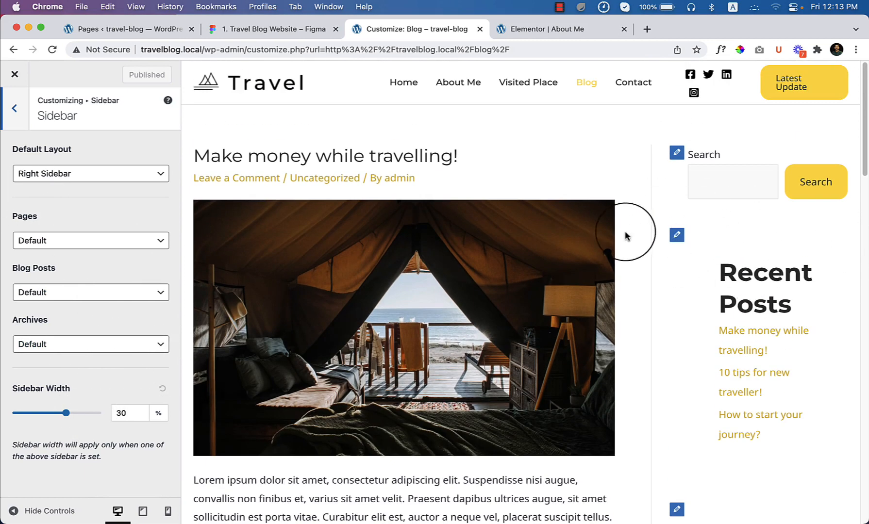
left_click(5, 100)
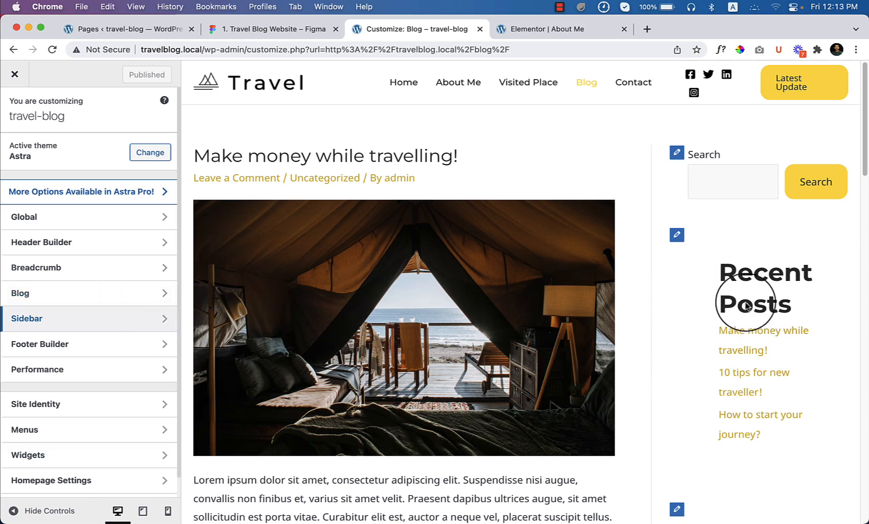
left_click(61, 304)
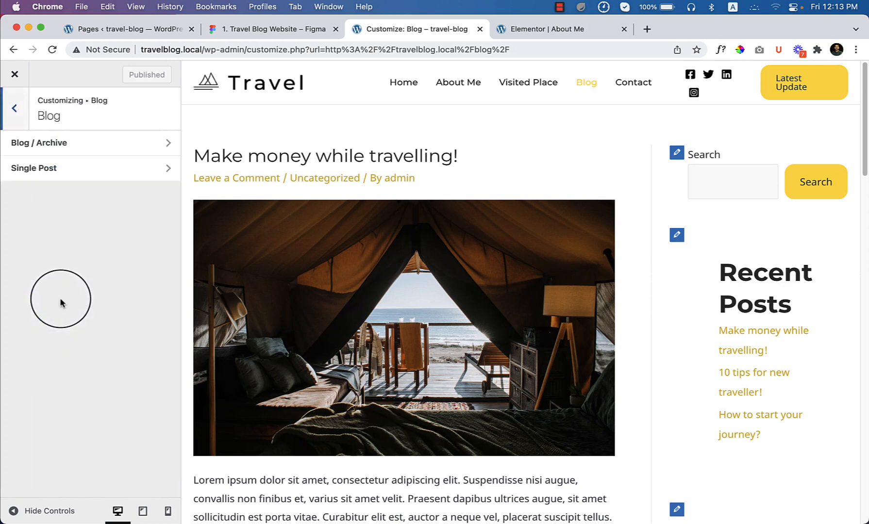
left_click(21, 114)
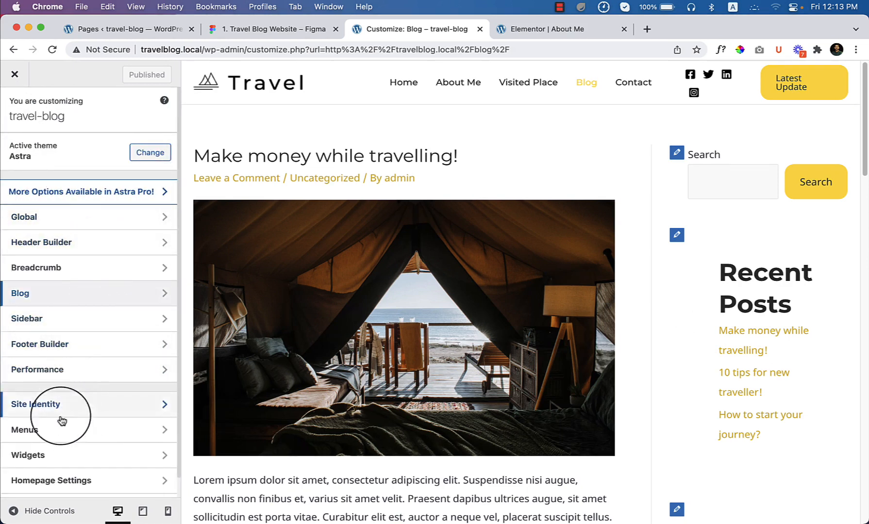
Open the Main Sidebar widget area and examine its search, Recent Posts and Recent Comments blocks against the preview's sidebar
left_click(60, 455)
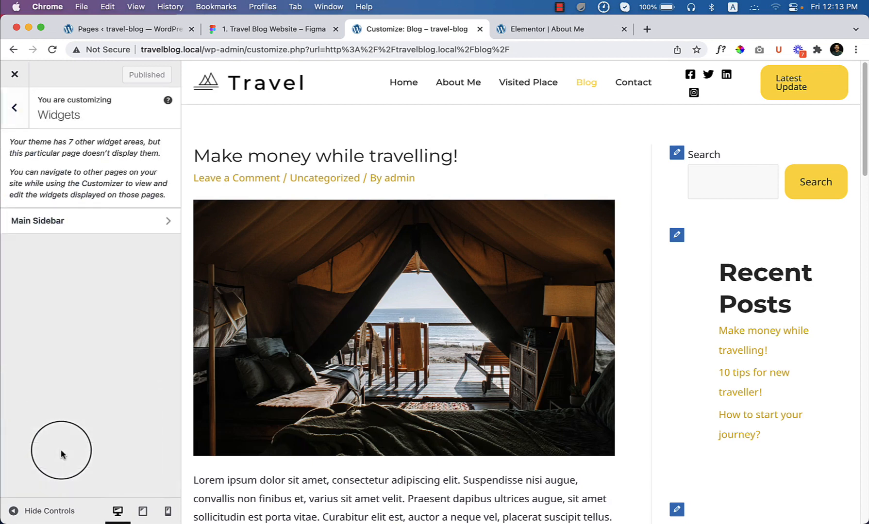
left_click(91, 220)
left_click(96, 310)
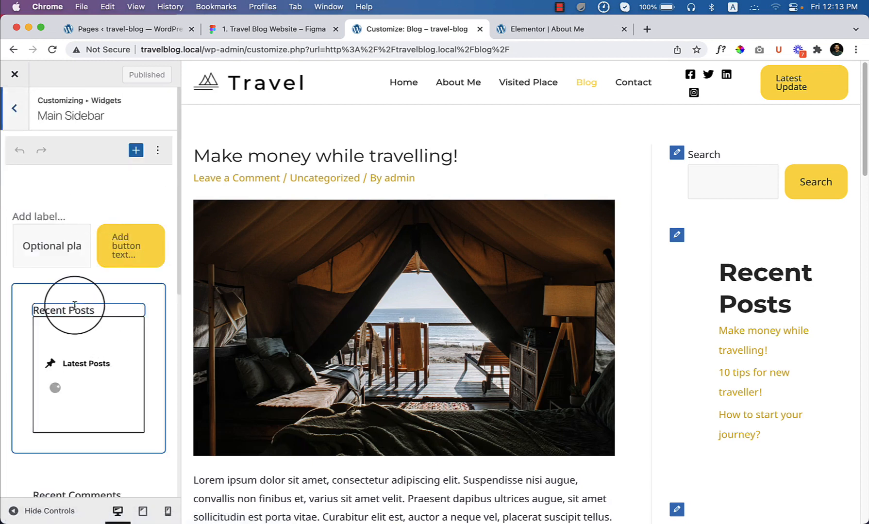
left_click(106, 213)
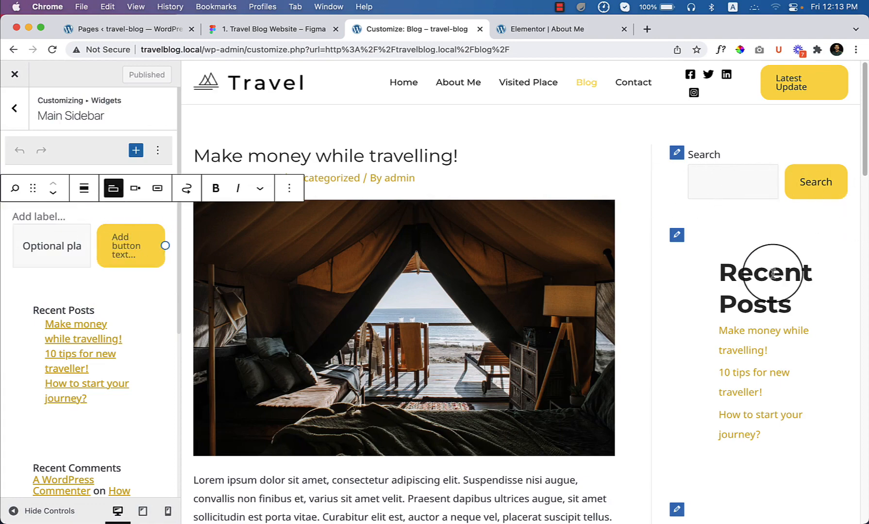
scroll(773, 274, "down", 5)
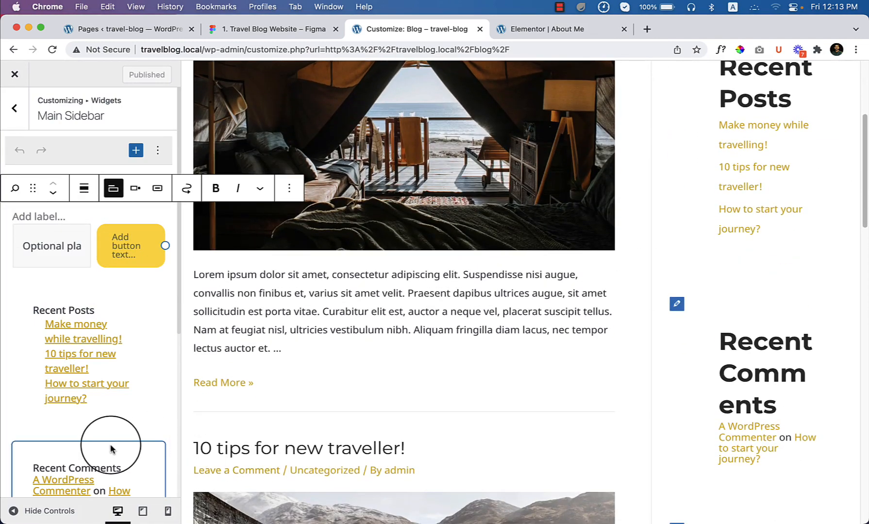
left_click(110, 449)
scroll(757, 443, "down", 5)
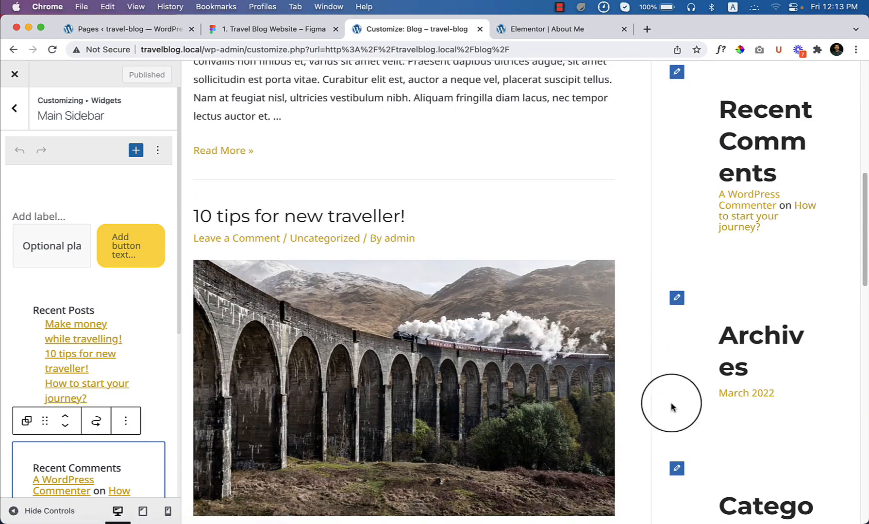
scroll(730, 368, "down", 2)
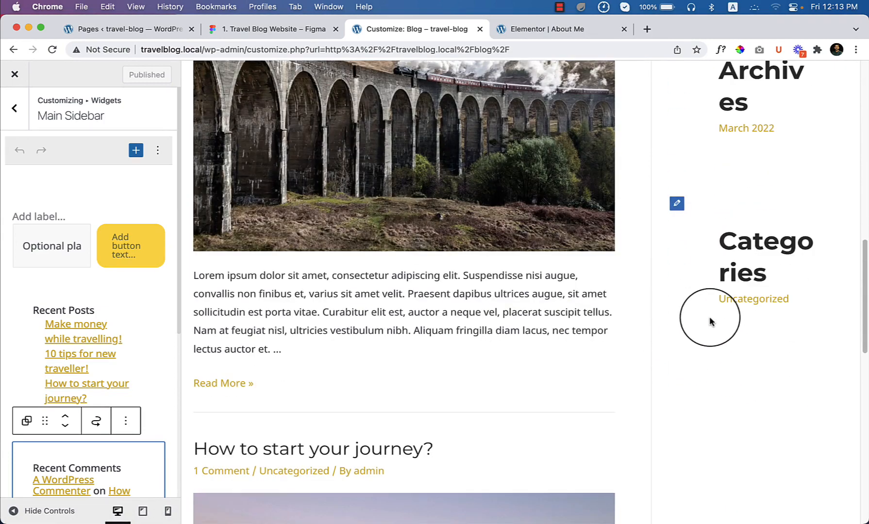
Open the site's Additional CSS and add two new lines below the a.eael-post-elements-readmore-btn rule
left_click(15, 109)
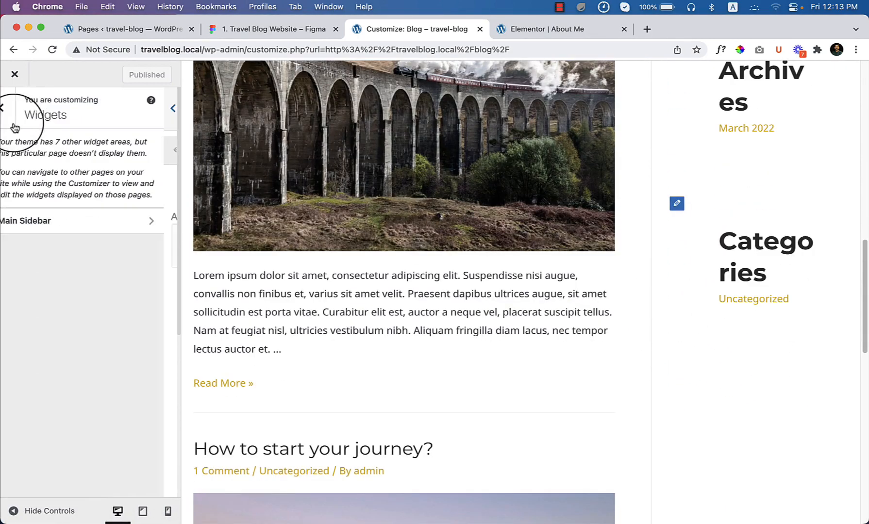
left_click(18, 119)
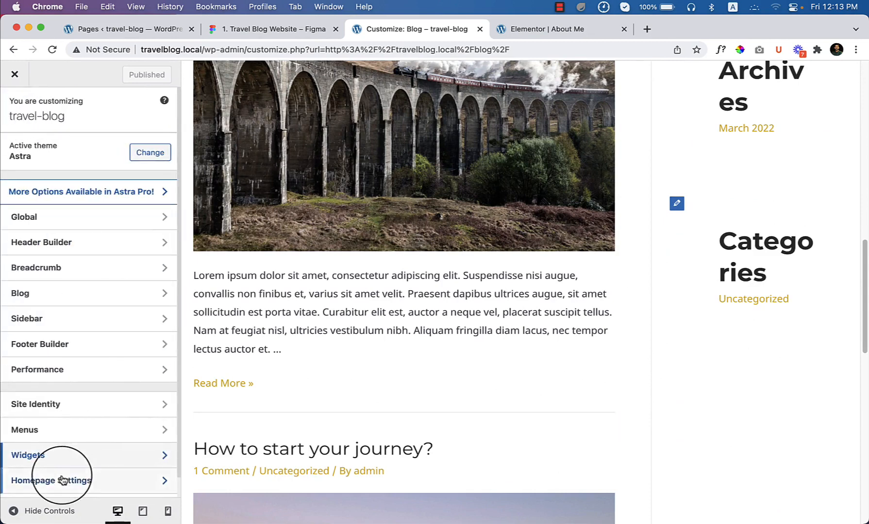
scroll(65, 475, "down", 1)
left_click(93, 482)
left_click(91, 393)
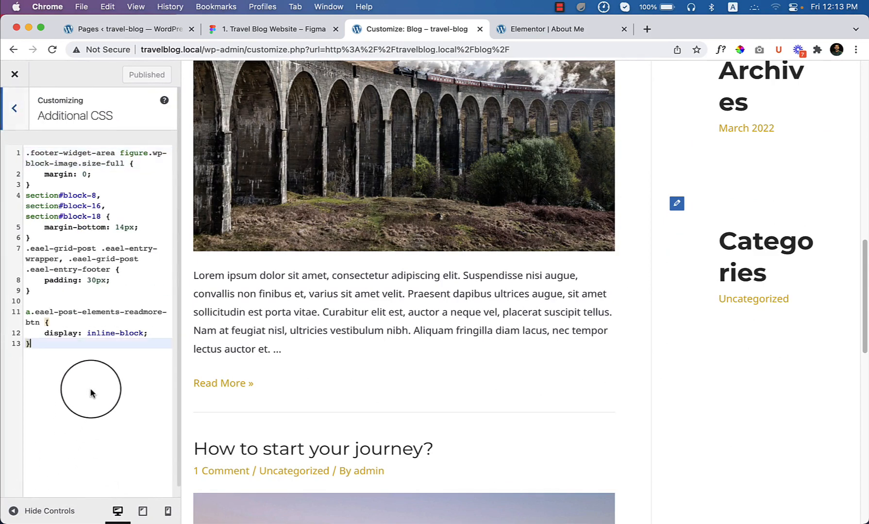
key("Return")
key("Return")
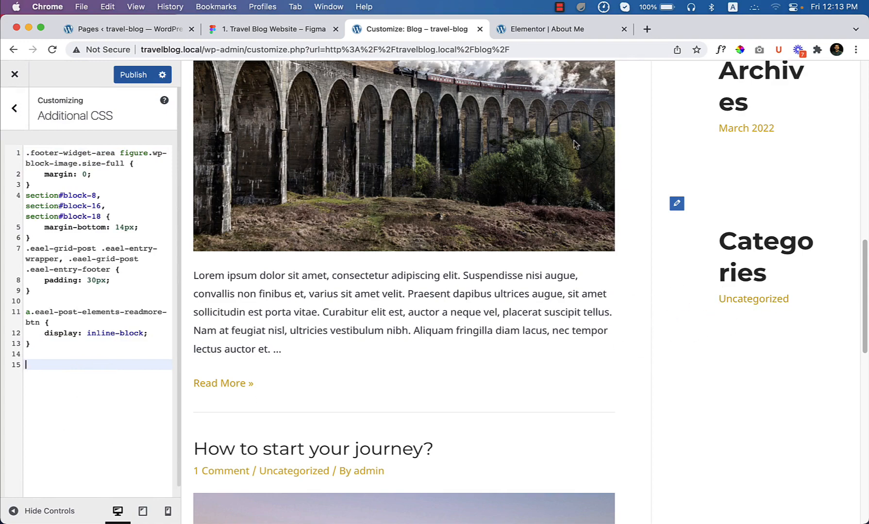
Open the live site's Blog page in a new browser tab beside the customizer and close the Elementor About Me tab
scroll(785, 270, "up", 15)
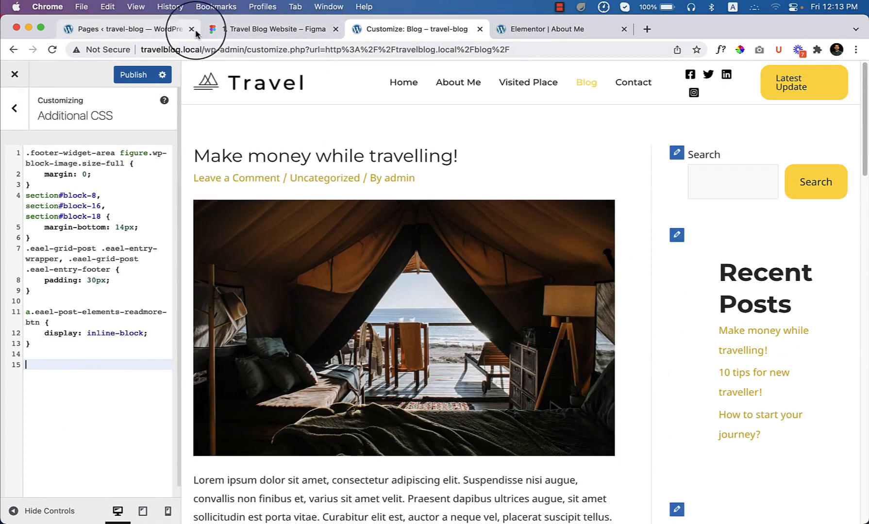
left_click(116, 29)
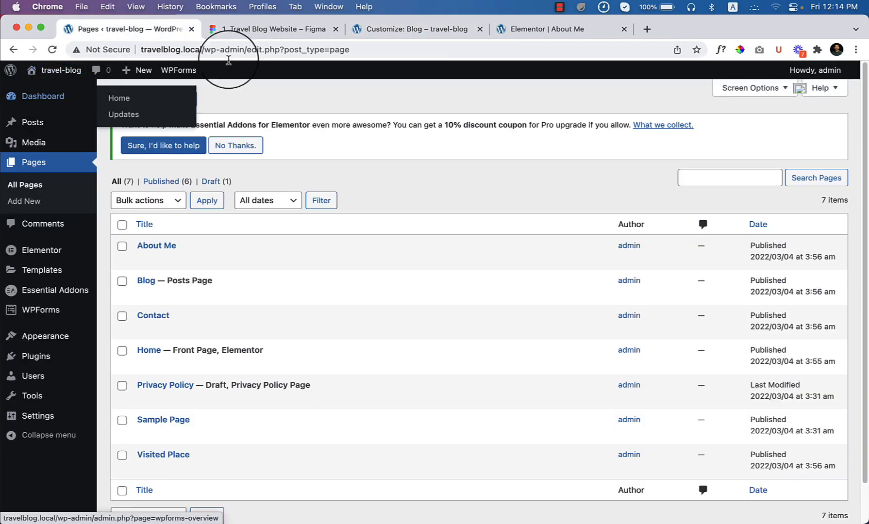
left_click(432, 30)
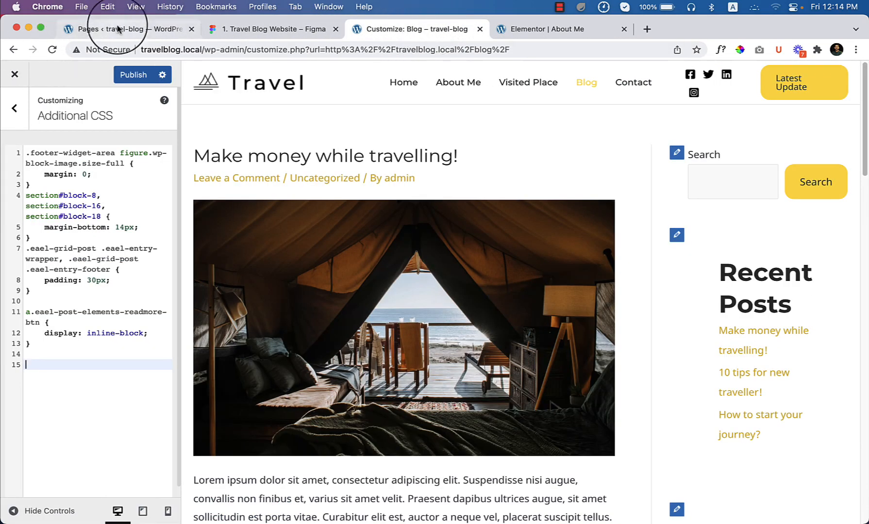
left_click(119, 29)
mouse_move(59, 70)
right_click(56, 90)
left_click(65, 97)
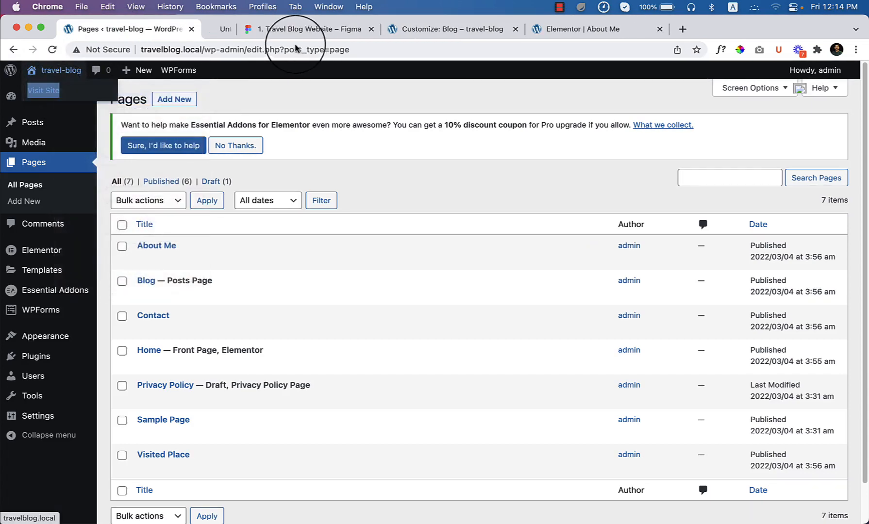
left_click_drag(275, 30, 526, 31)
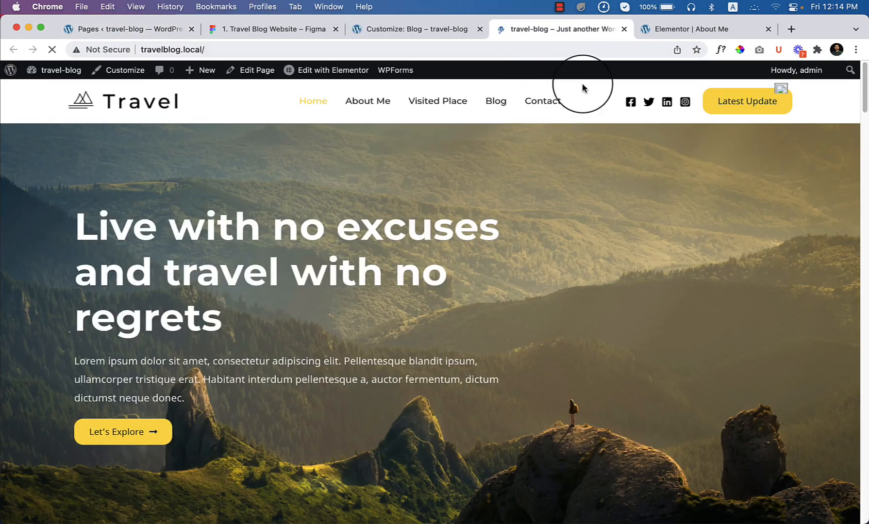
left_click(769, 30)
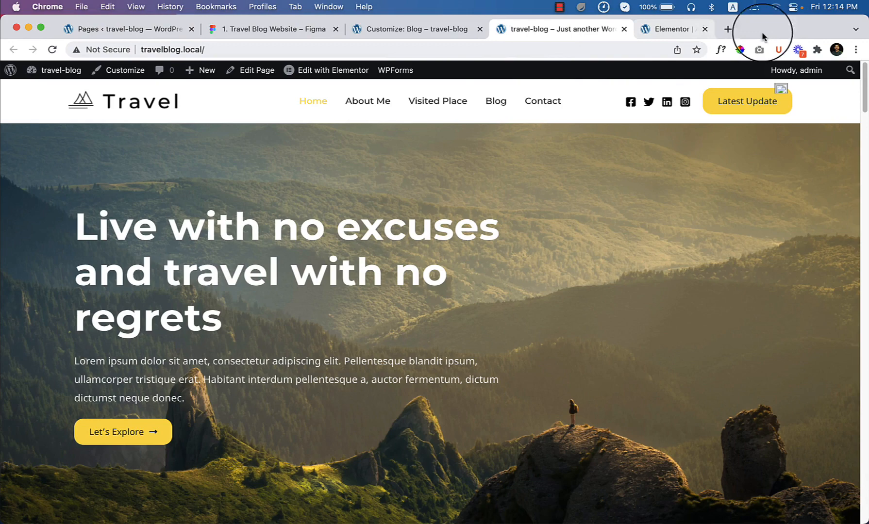
left_click(500, 104)
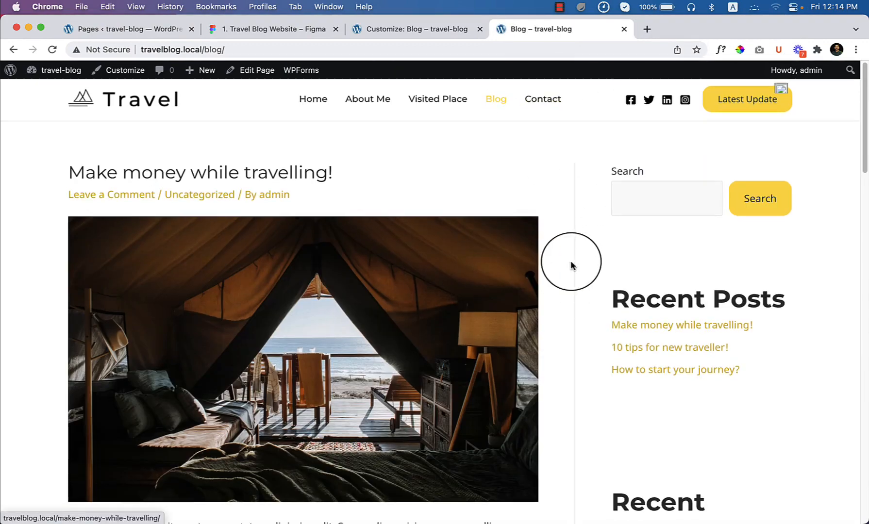
scroll(582, 272, "down", 5)
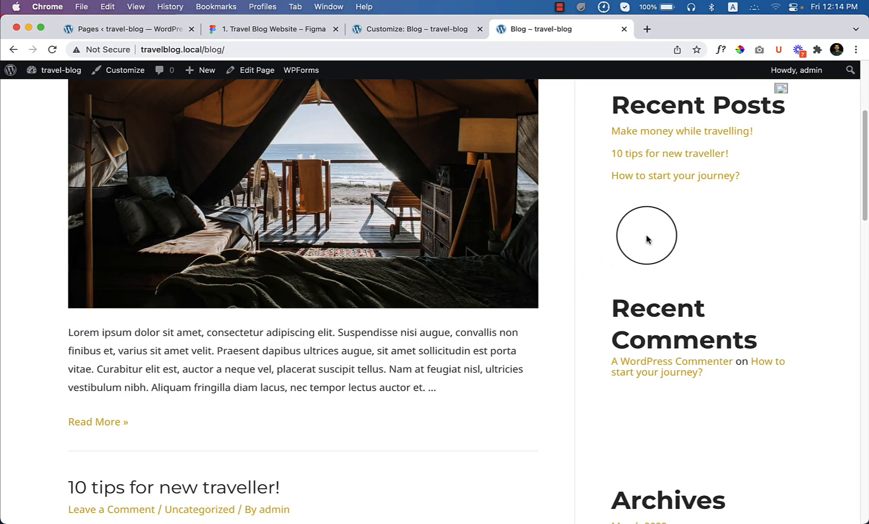
Inspect the page at the empty area above Recent Posts in the sidebar and switch off responsive device emulation
scroll(691, 256, "down", 2)
scroll(693, 259, "up", 4)
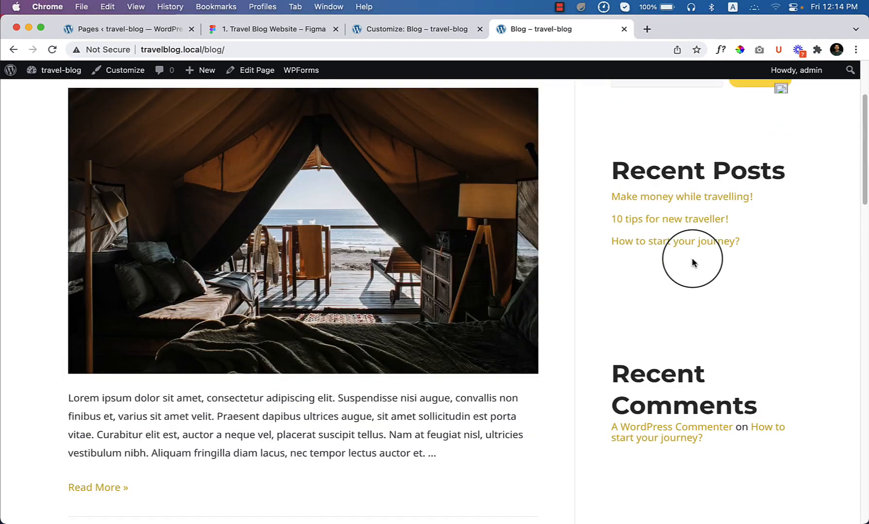
scroll(692, 260, "up", 3)
right_click(648, 258)
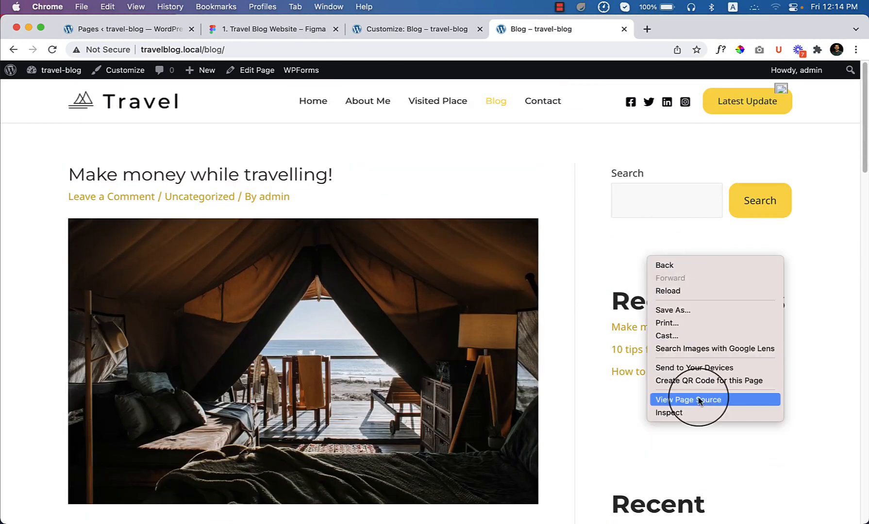
left_click(705, 412)
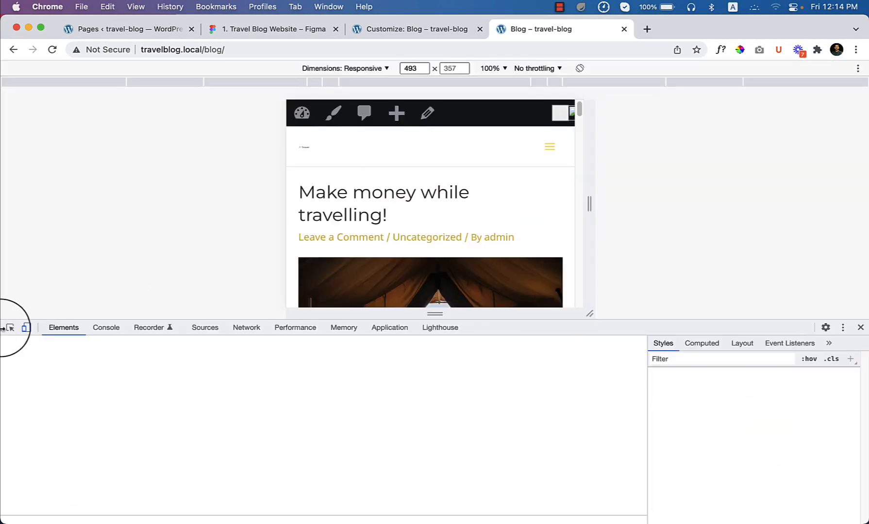
left_click(25, 328)
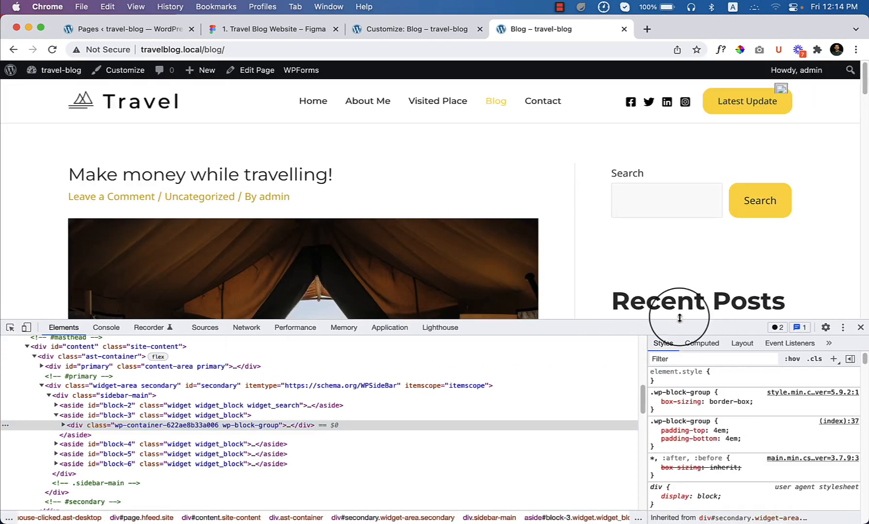
Try disabling padding-top and padding-bottom in the .wp-block-group rule around Recent Posts, and restore both
left_click_drag(680, 318, 709, 379)
scroll(660, 306, "down", 6)
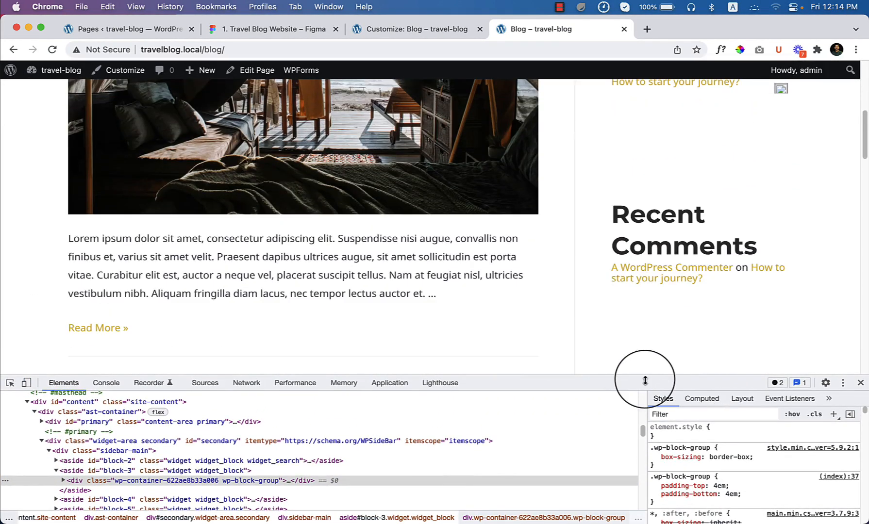
left_click_drag(646, 381, 652, 331)
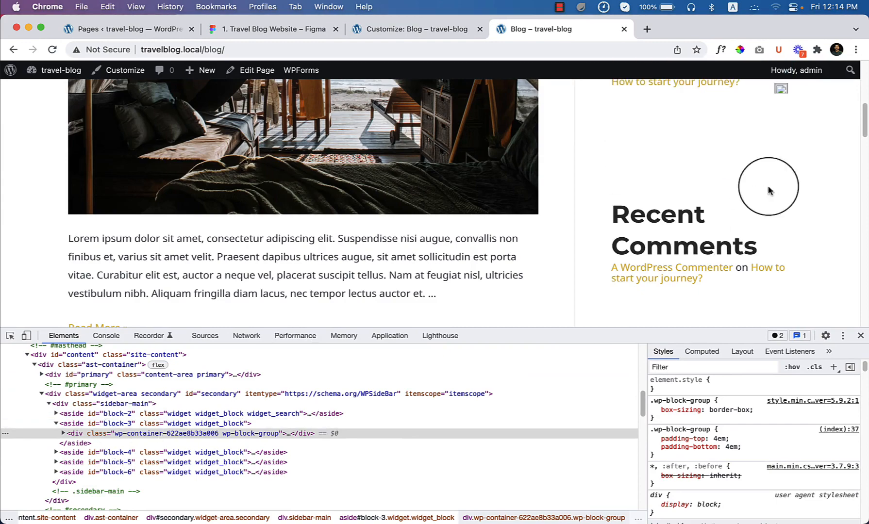
scroll(777, 189, "up", 3)
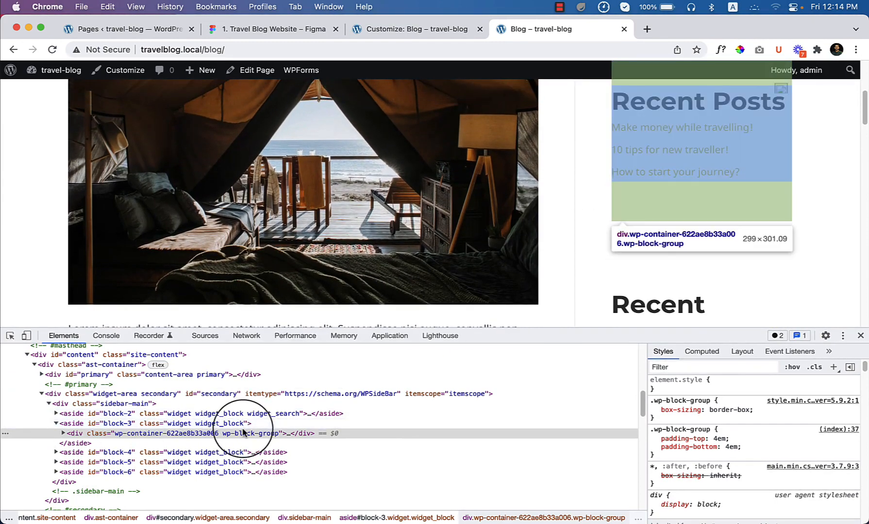
scroll(674, 204, "up", 2)
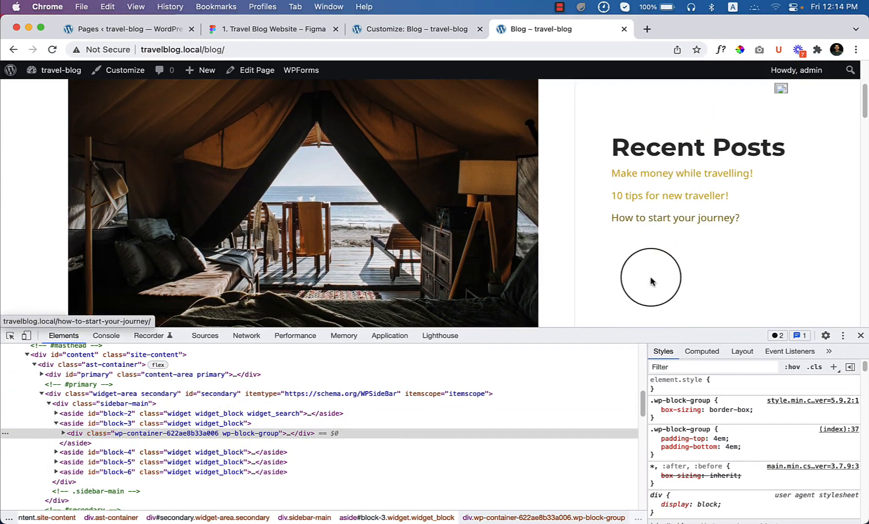
scroll(561, 243, "up", 2)
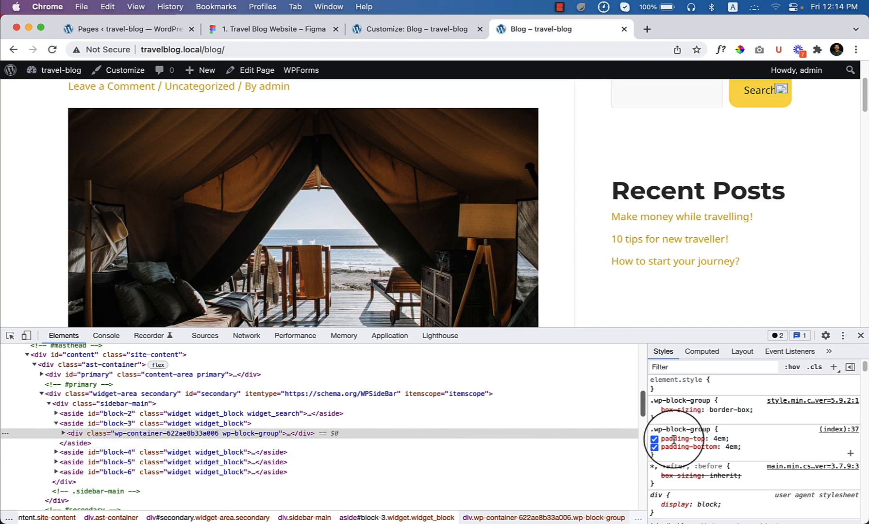
left_click(655, 439)
left_click(654, 447)
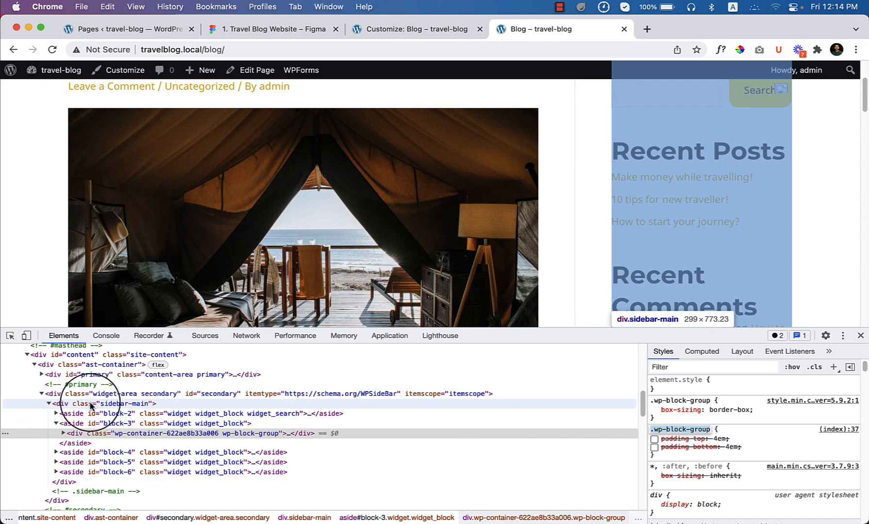
left_click(655, 439)
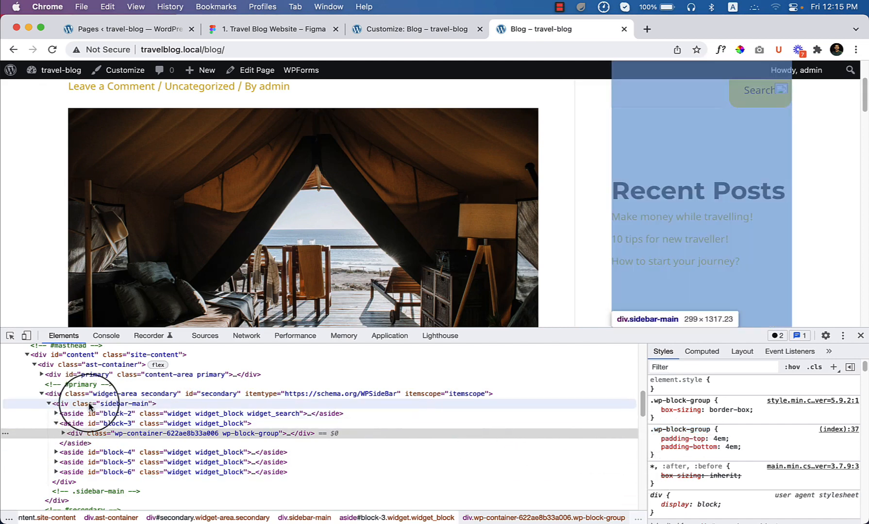
Select the sidebar-main div and add a new inspector style rule with the selector .sidebar-main .wp-block-group
left_click(89, 404)
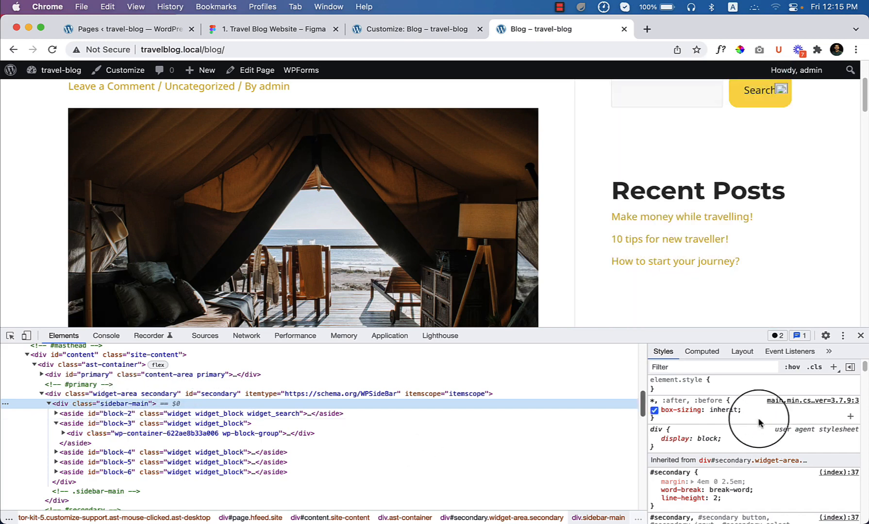
left_click(833, 367)
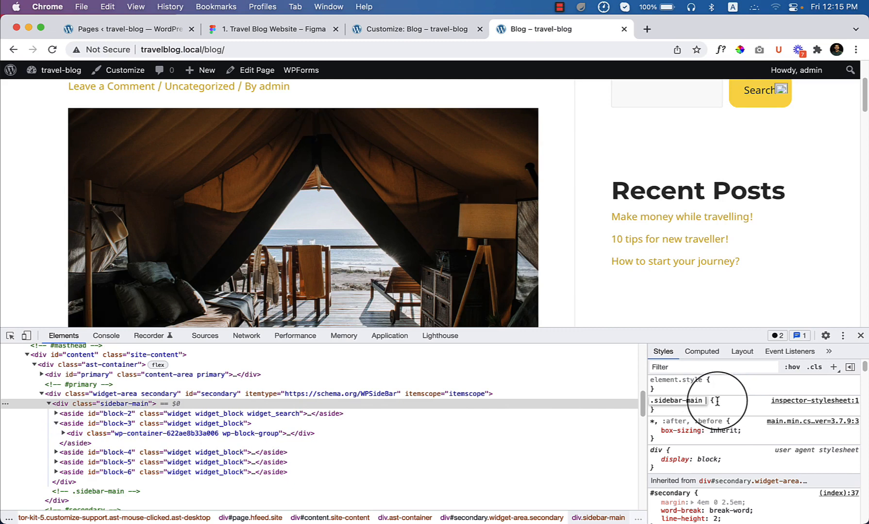
type(".wp-block-group")
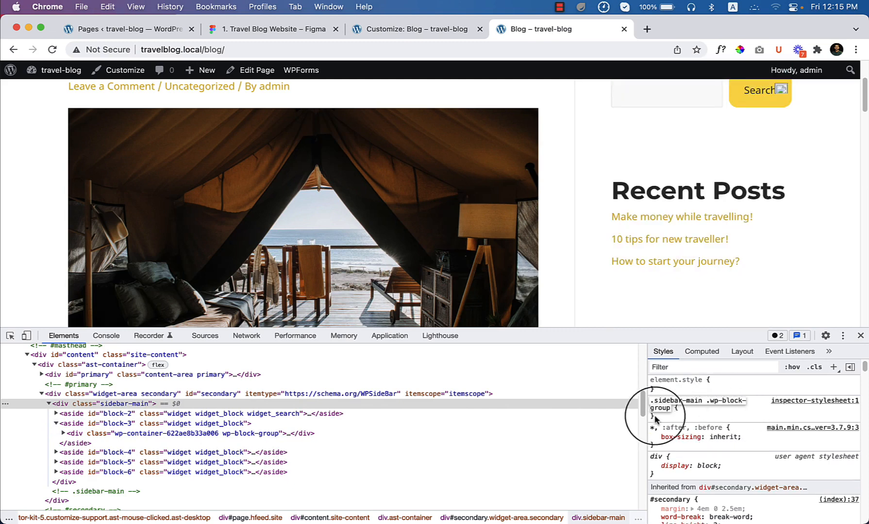
key("Return")
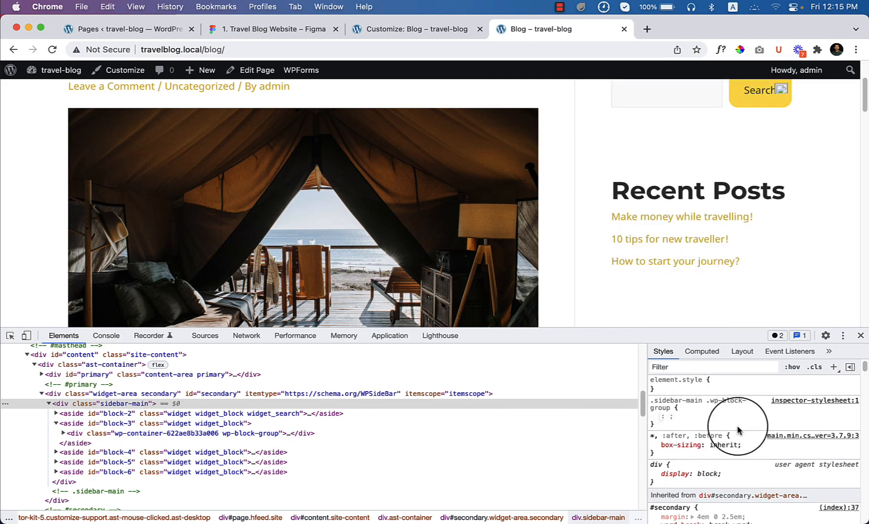
Set margin and padding to 0 in the .sidebar-main .wp-block-group rule and check the spacing of all sidebar blocks
type("margin")
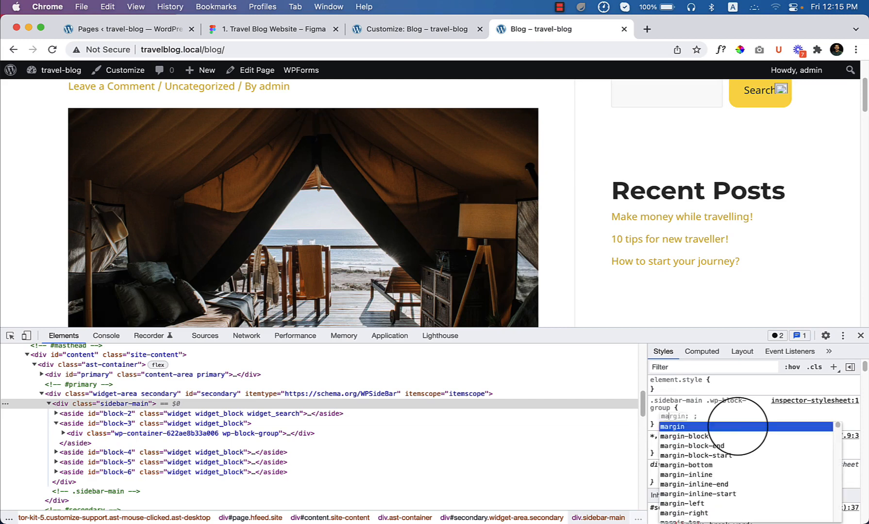
key("Tab")
type("0")
key("Return")
type("padding")
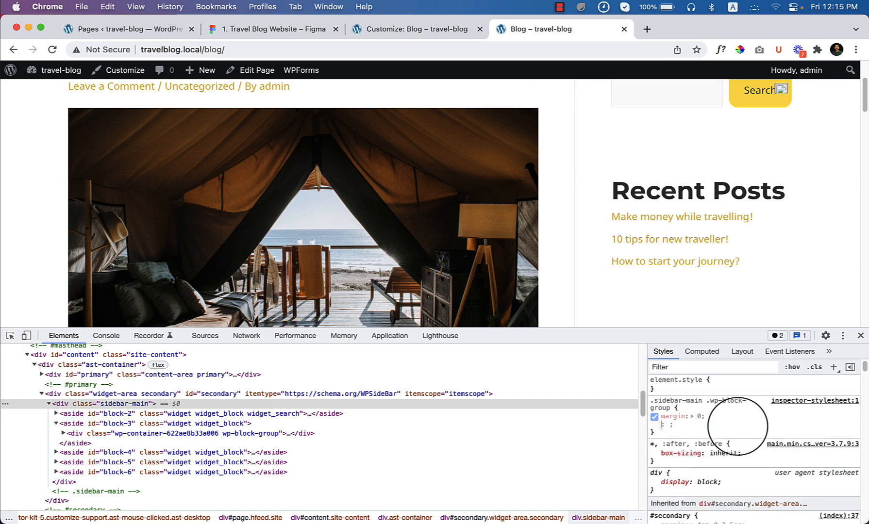
key("Tab")
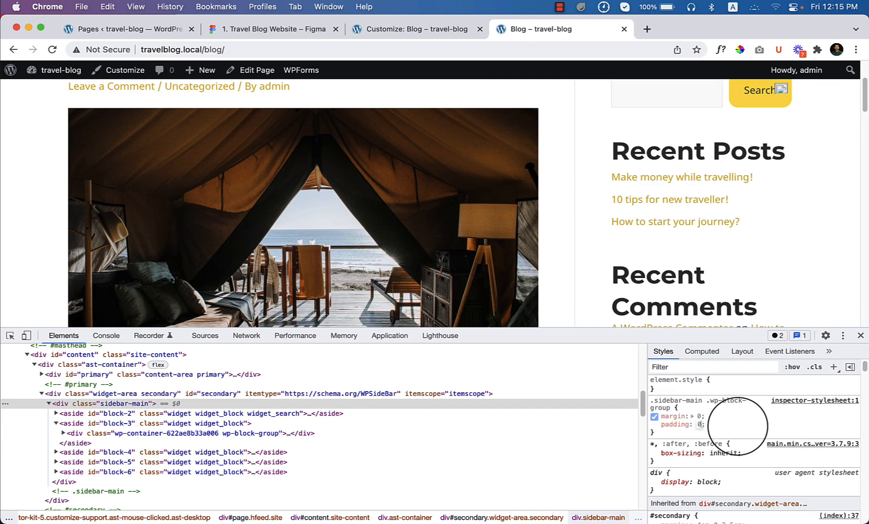
scroll(699, 258, "down", 3)
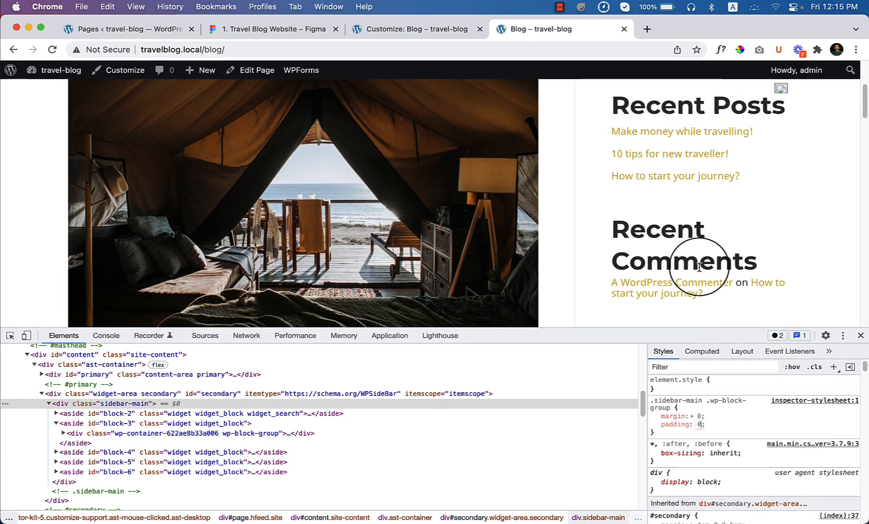
scroll(700, 266, "down", 5)
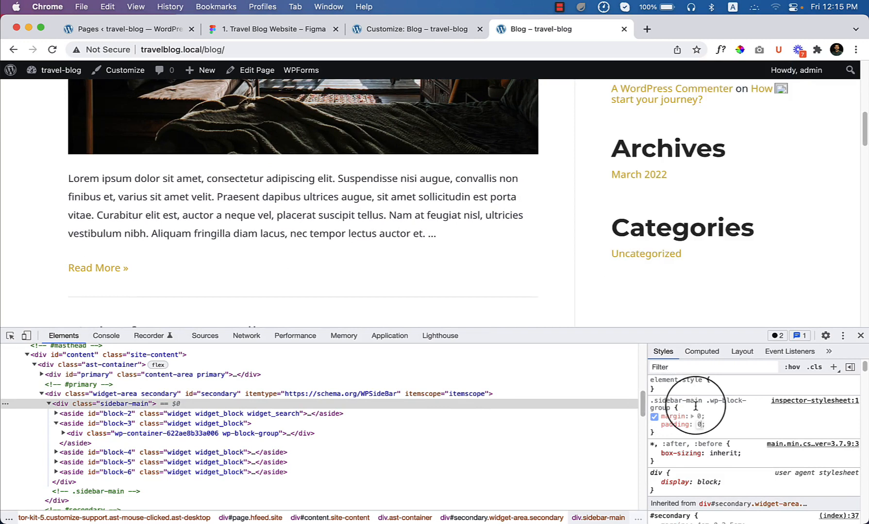
scroll(763, 287, "up", 6)
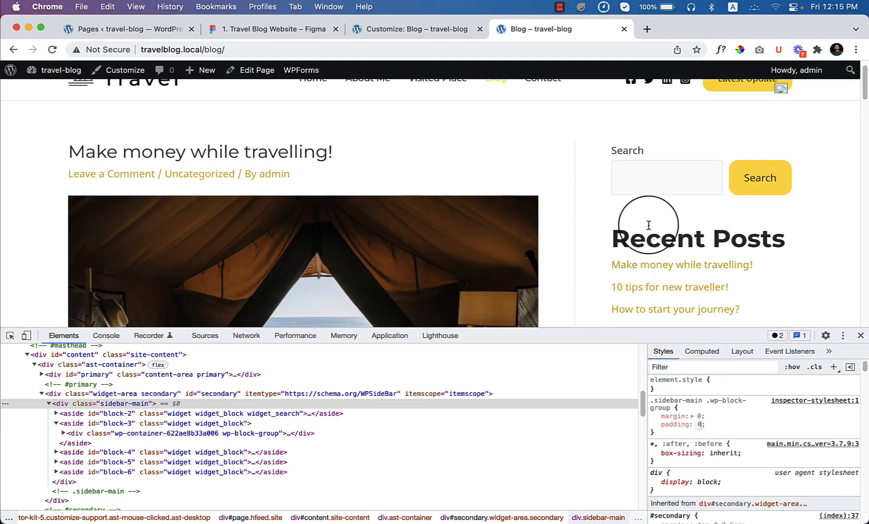
scroll(660, 239, "up", 1)
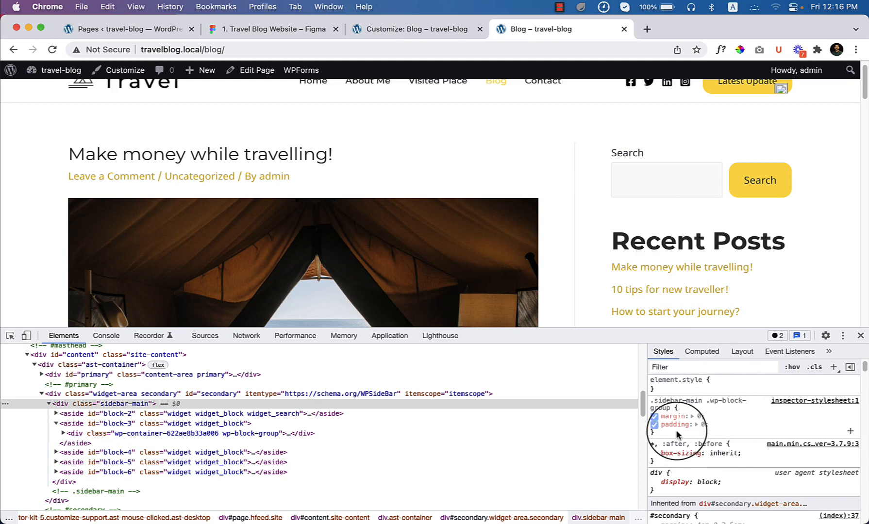
Switch to the customizer and look through its Blog and Sidebar settings for options that control the sidebar headings
left_click(429, 34)
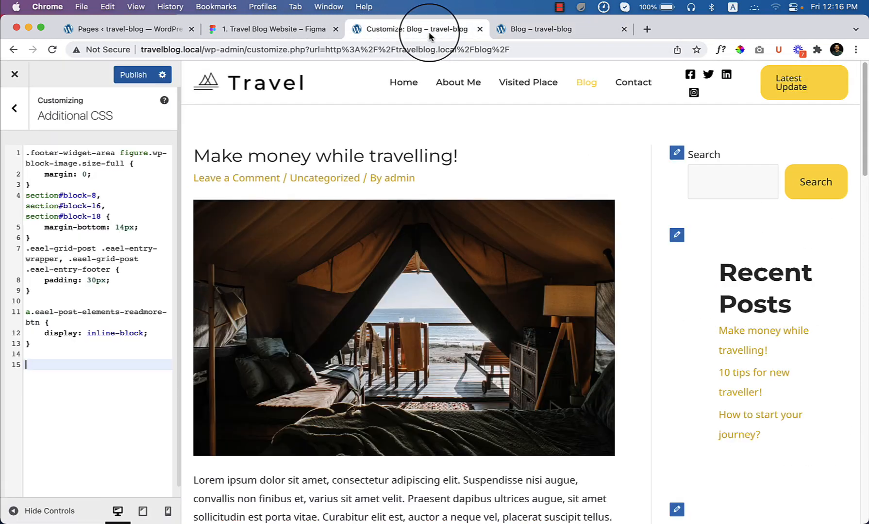
left_click(13, 115)
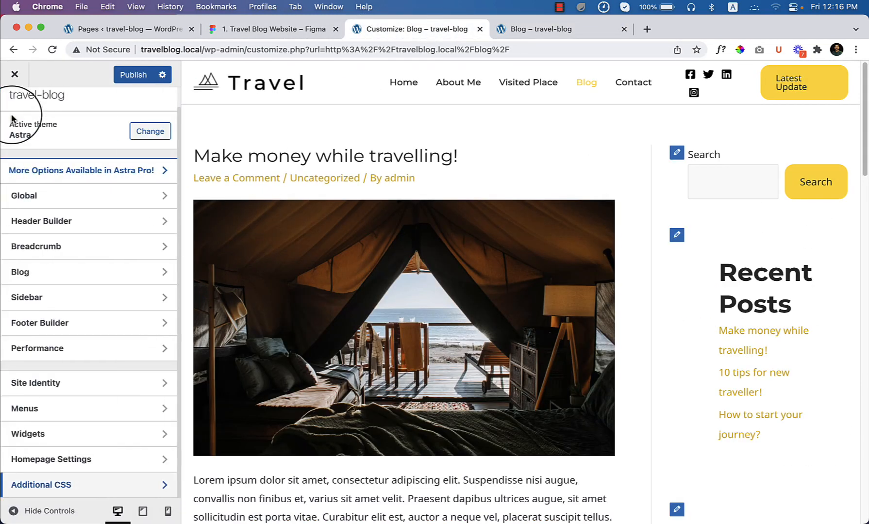
left_click(58, 272)
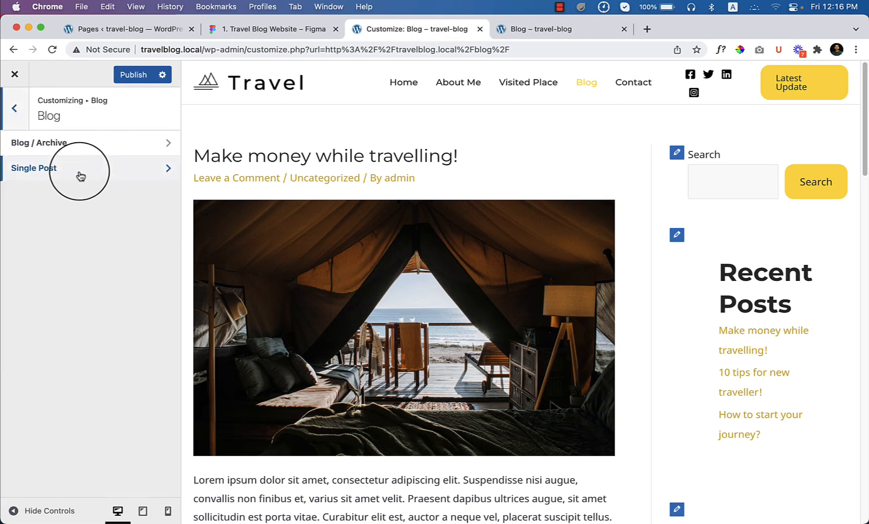
left_click(20, 115)
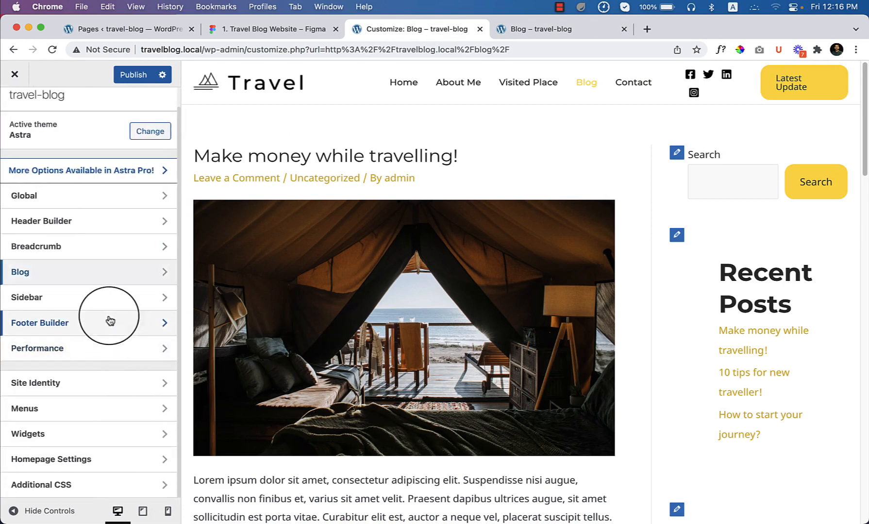
left_click(102, 297)
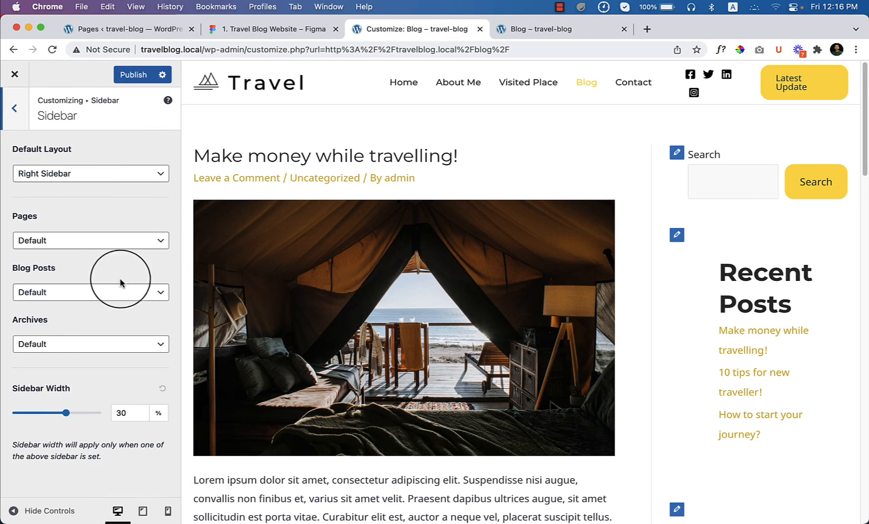
left_click(15, 109)
In the Blog / Archive design settings, set the Archive Title Font Size to 38 px and try 27 px for the Post Title Font Size
left_click(95, 272)
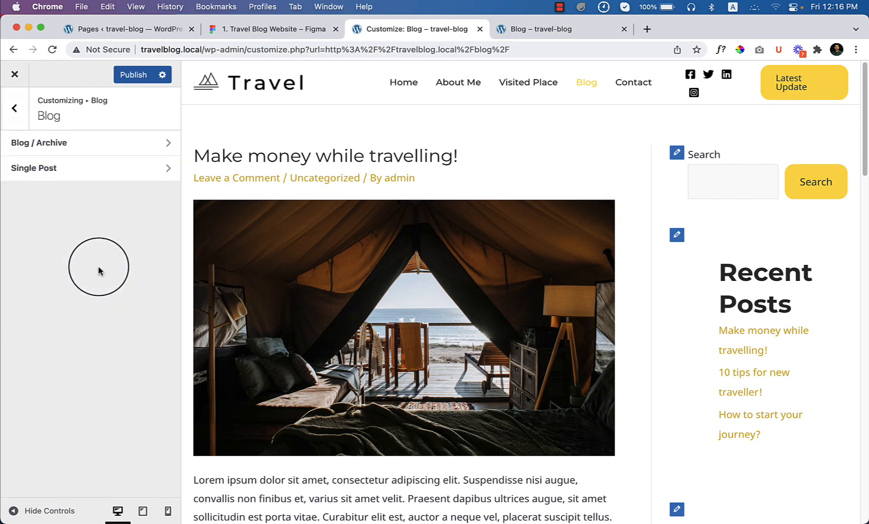
left_click(101, 145)
left_click(129, 152)
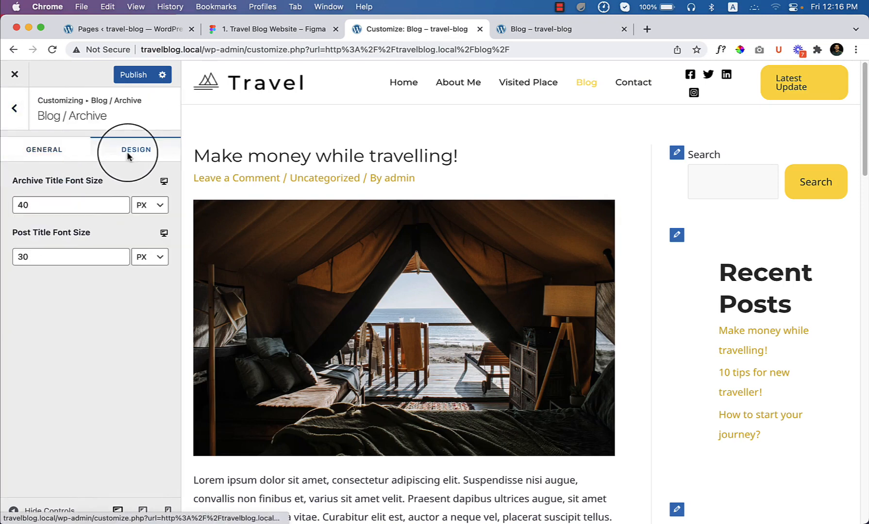
left_click(120, 201)
left_click(120, 201)
left_click(120, 201)
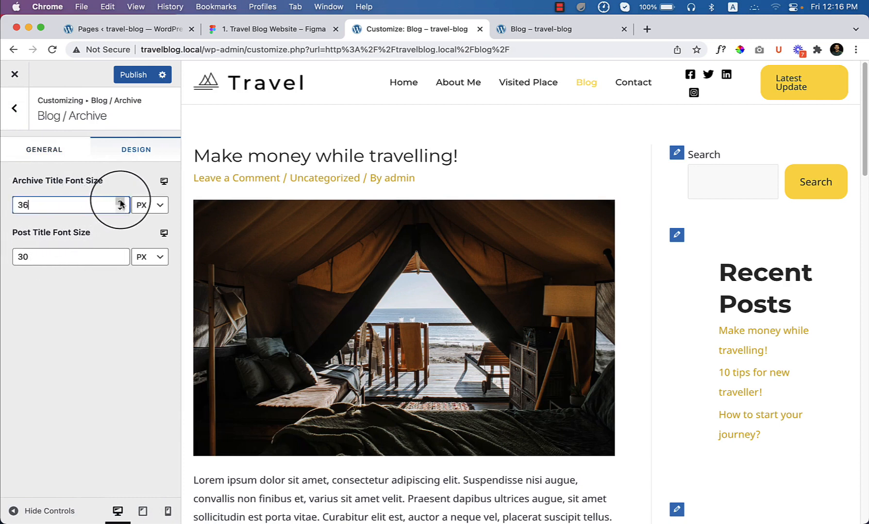
left_click(120, 260)
left_click(119, 261)
left_click(120, 253)
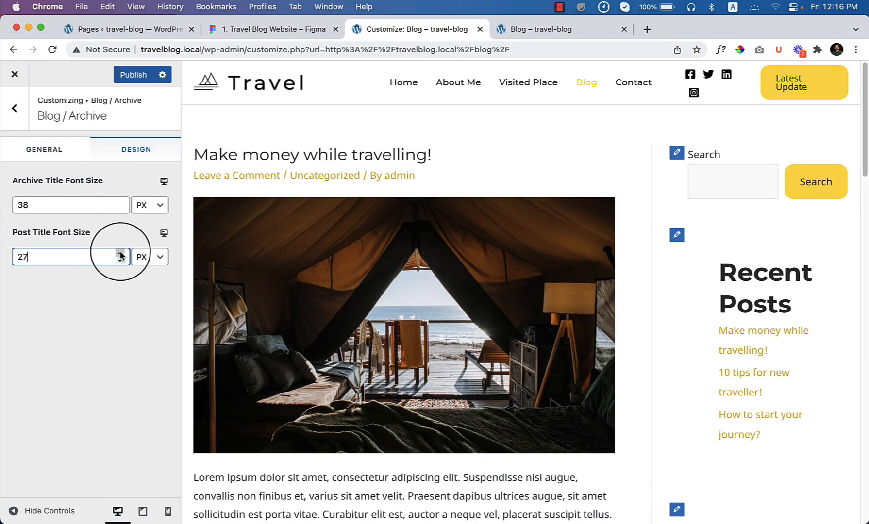
left_click(120, 253)
Return to the live blog page's inspector and add a style rule with the selector .sidebar-main .wp-block-group h2
left_click(535, 30)
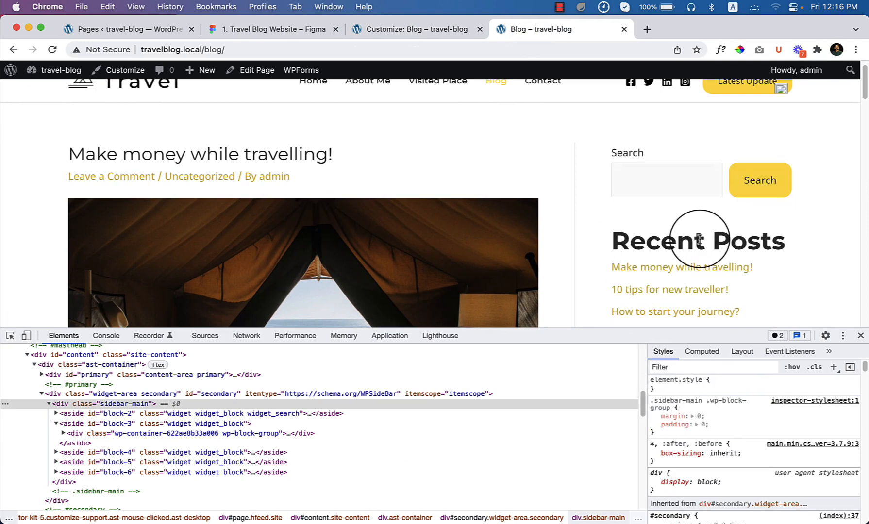
left_click(653, 402)
key("super+c")
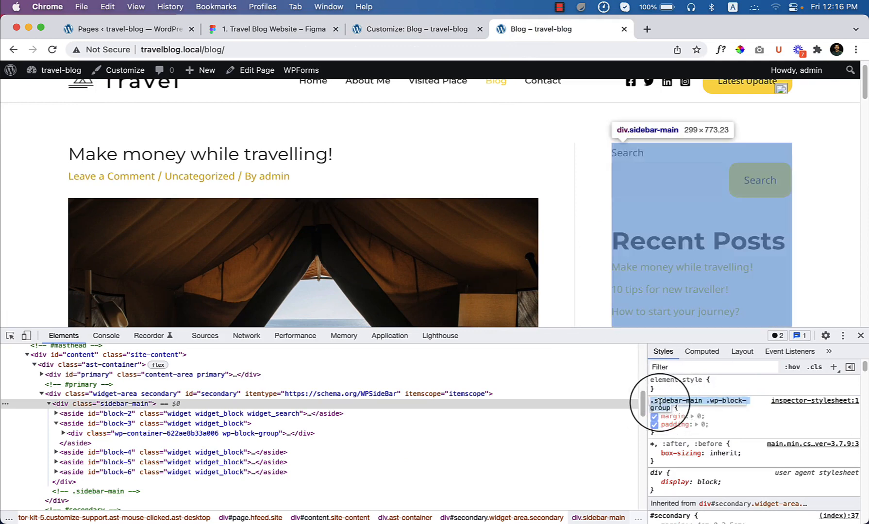
left_click(834, 367)
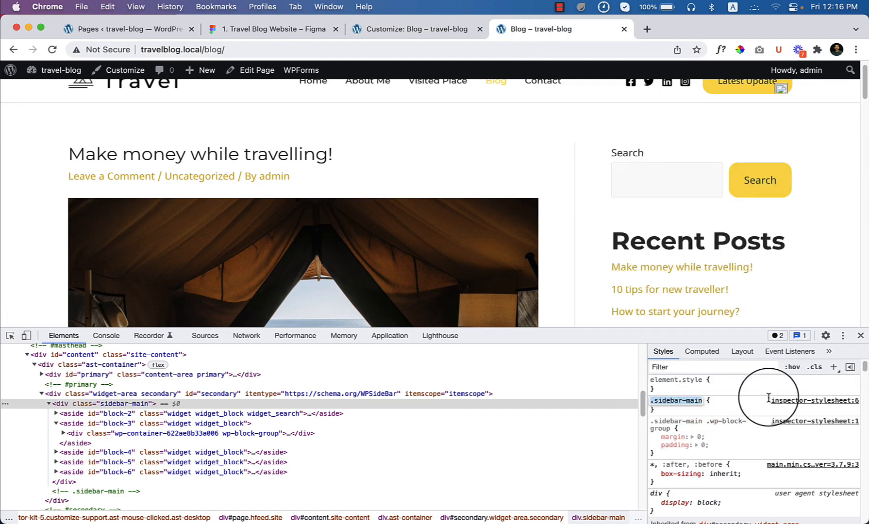
key("super+v")
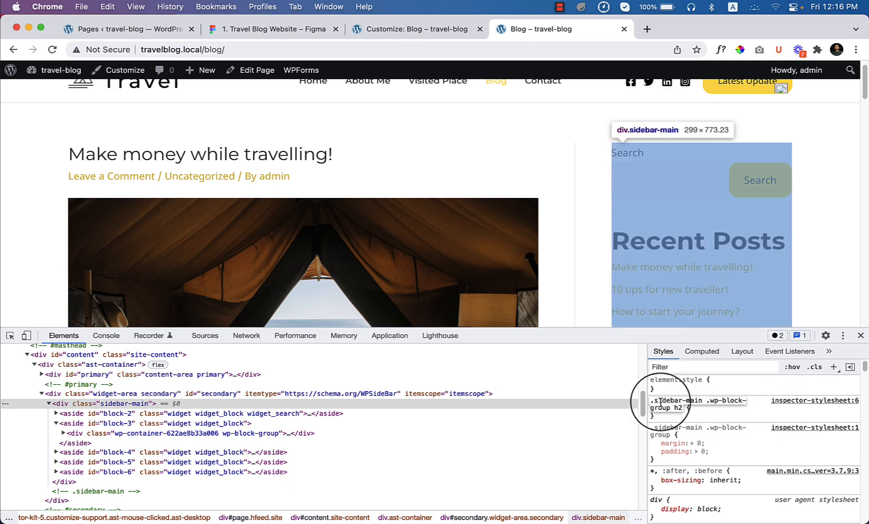
left_click_drag(654, 401, 746, 400)
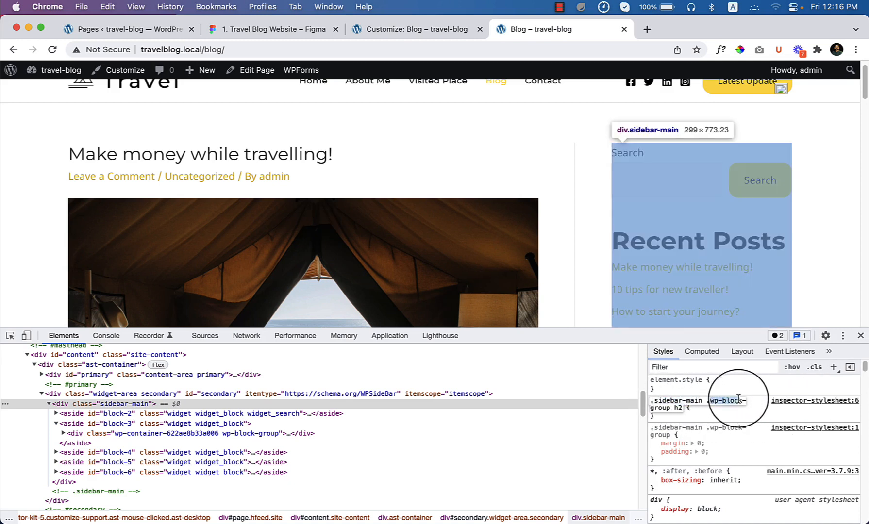
left_click(679, 421)
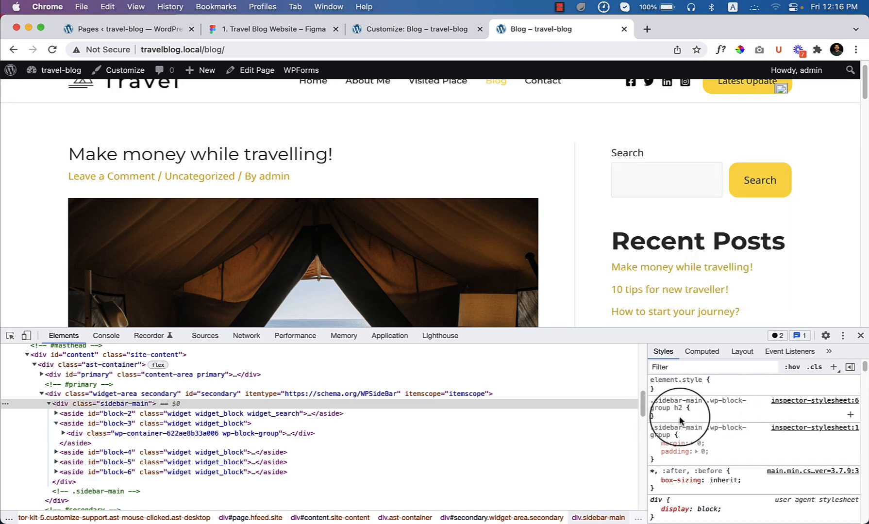
Set font-size to 26px in the .sidebar-main .wp-block-group h2 rule and check all the sidebar headings
left_click(660, 420)
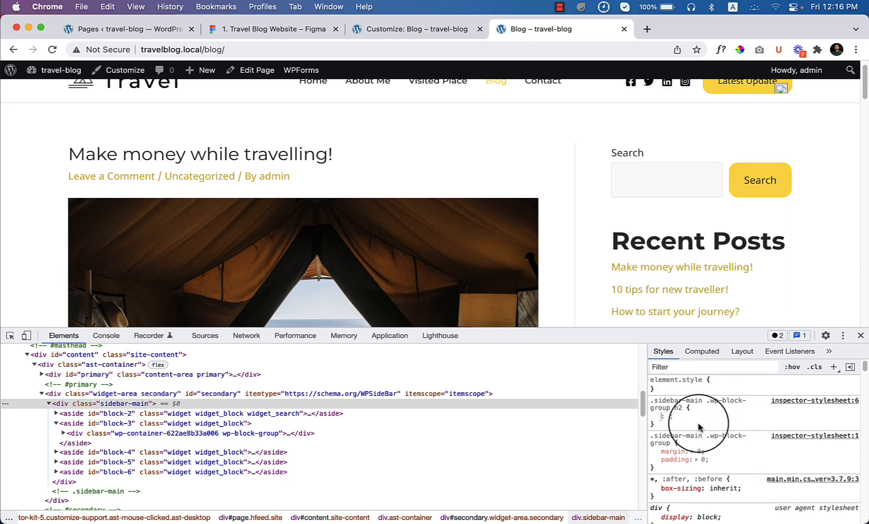
type("font")
key("Tab")
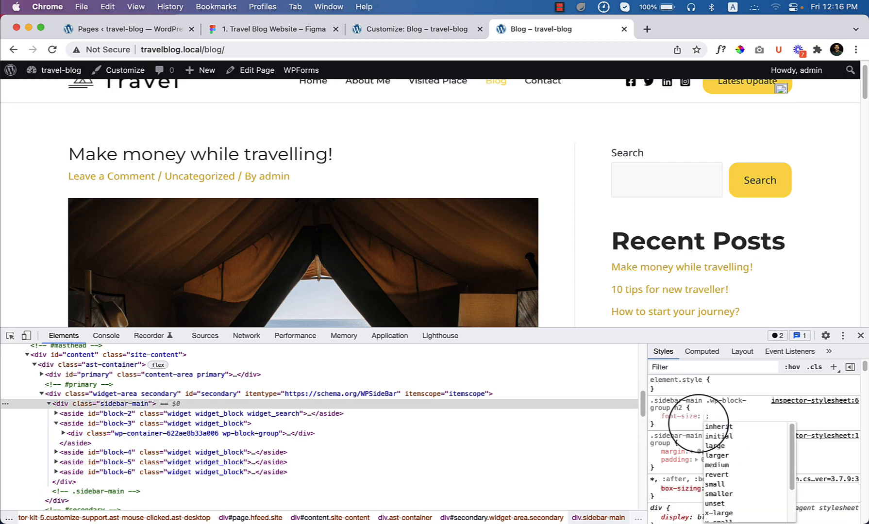
type("20px")
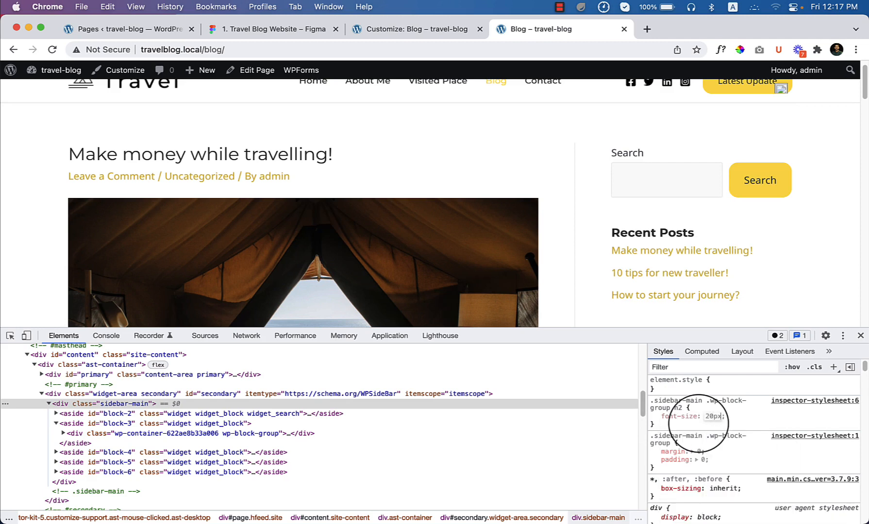
key("Up")
key("Up")
key("Up")
key("Up")
key("Up")
key("Up")
key("Up")
key("Up")
key("Up")
key("Up")
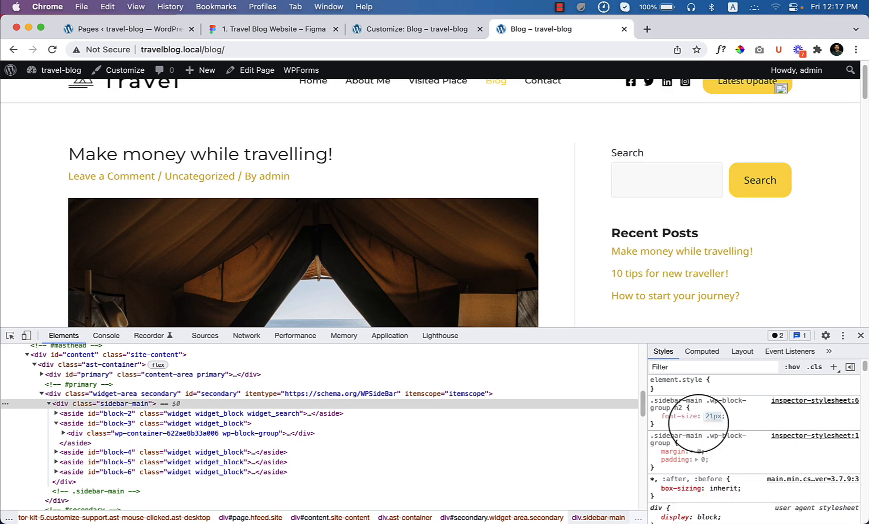
key("Down")
key("Down")
key("Down")
key("Down")
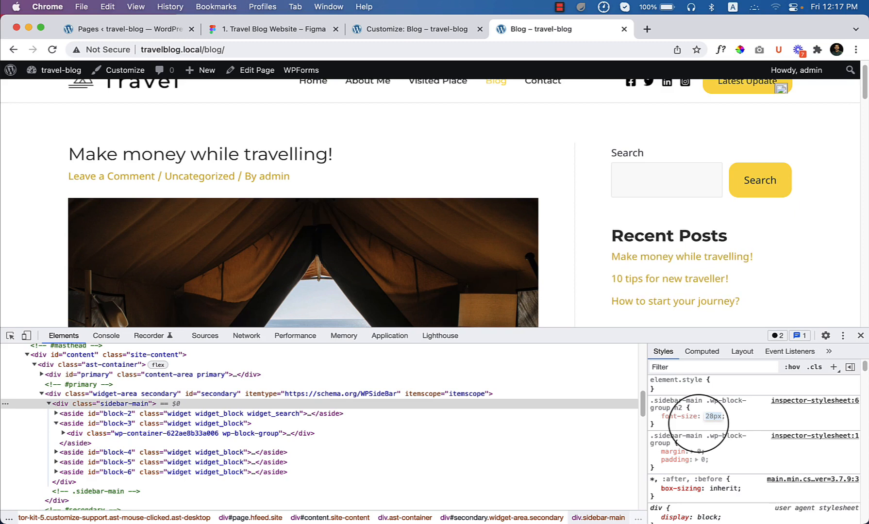
key("Up")
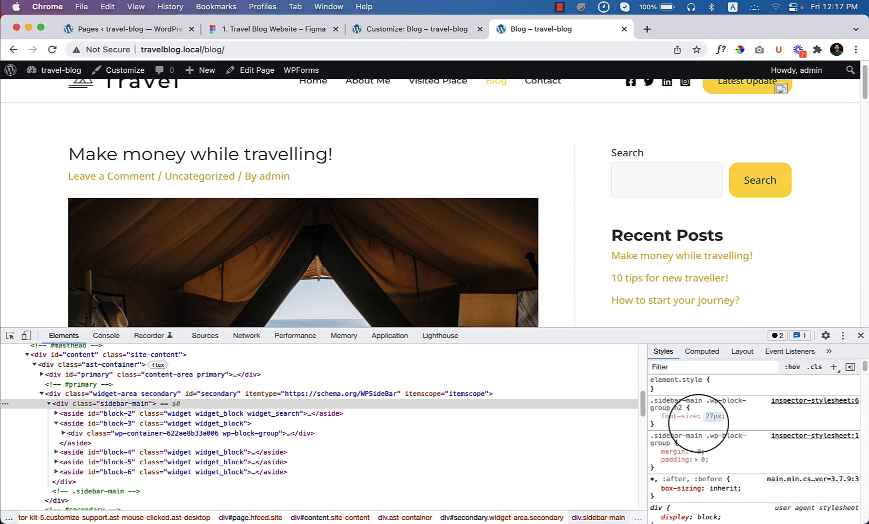
key("Down")
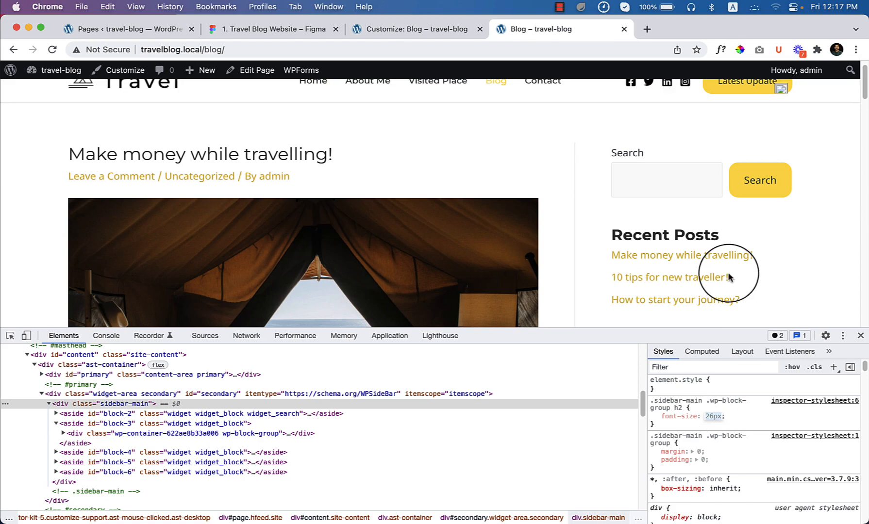
scroll(729, 274, "down", 5)
scroll(730, 274, "down", 4)
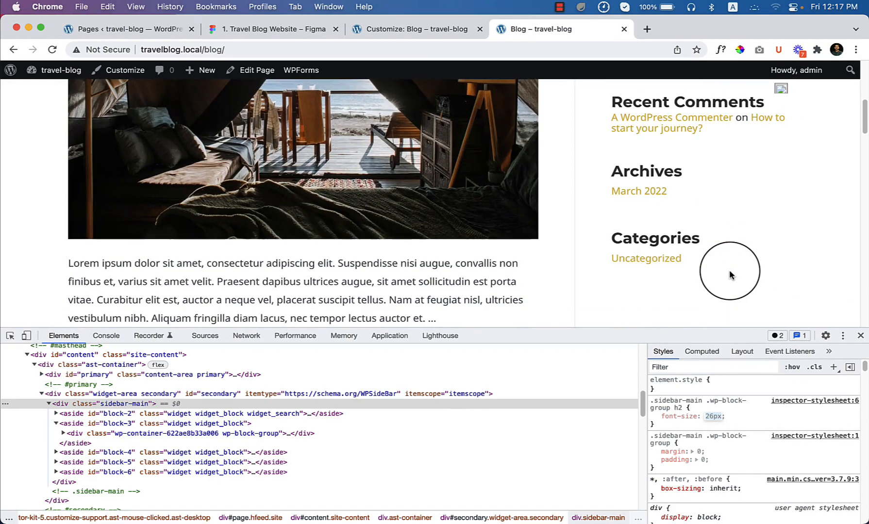
scroll(730, 274, "up", 4)
scroll(729, 275, "up", 5)
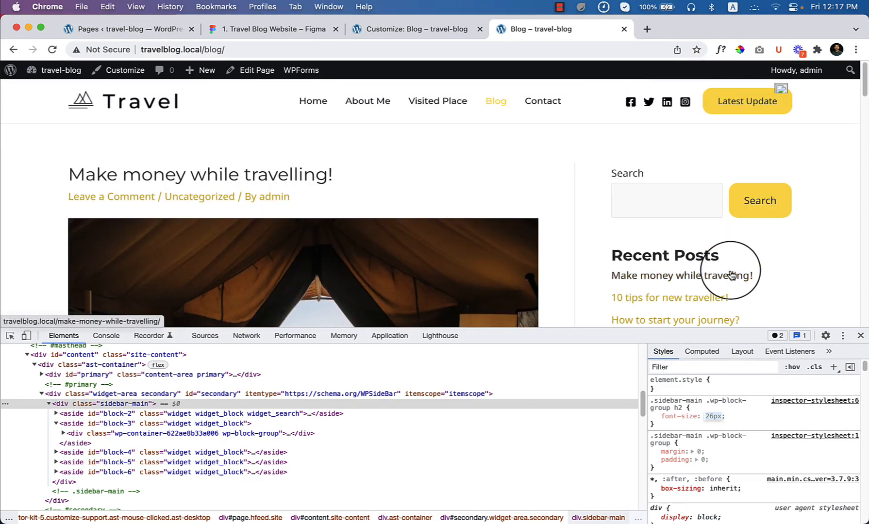
Add margin-bottom: 15px to the .sidebar-main .wp-block-group h2 rule and check the spacing below the sidebar headings
scroll(732, 275, "down", 2)
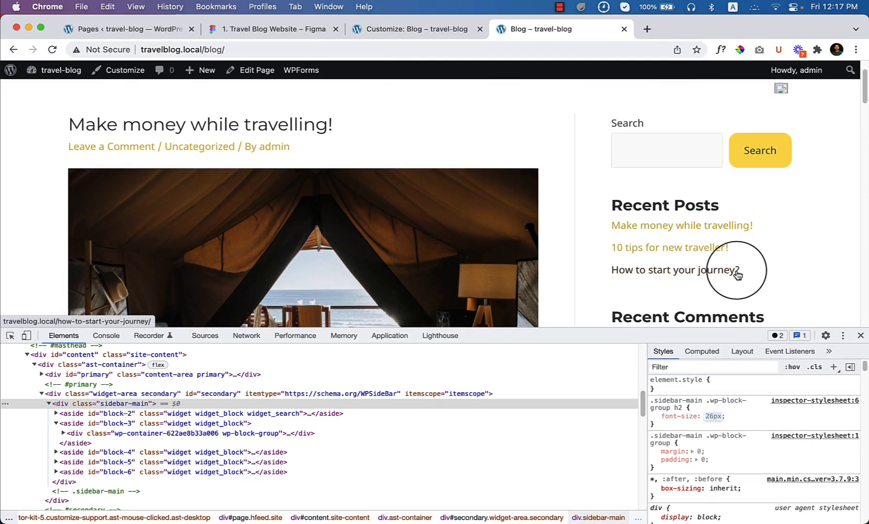
key("Return")
type("margin-bottom: ")
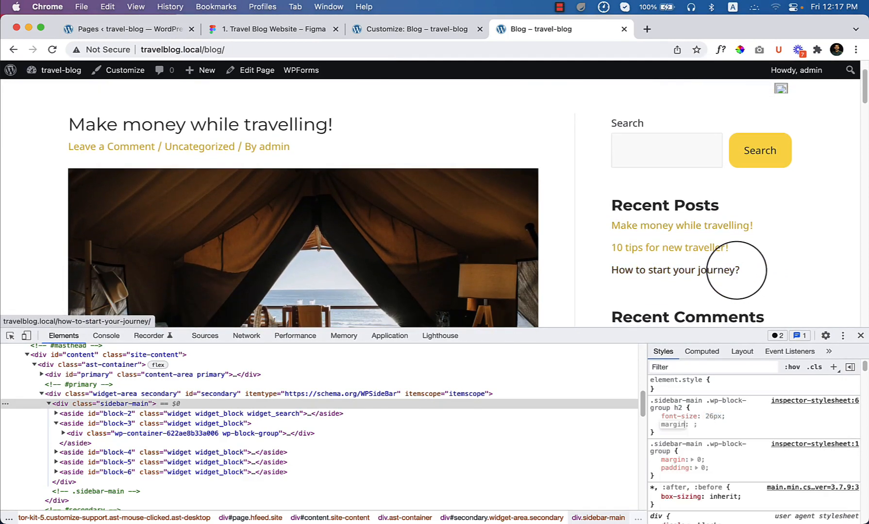
type("10px")
key("Up")
key("Up")
key("Up")
key("Up")
key("Up")
key("Up")
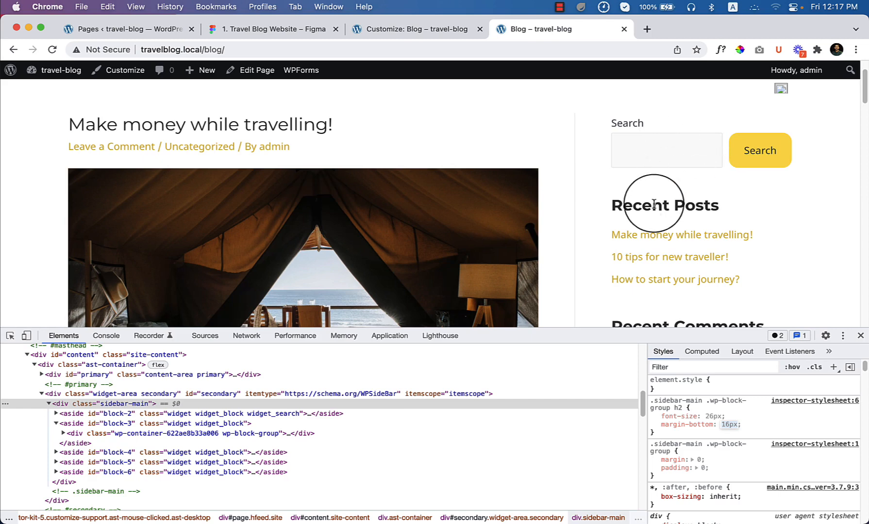
key("Down")
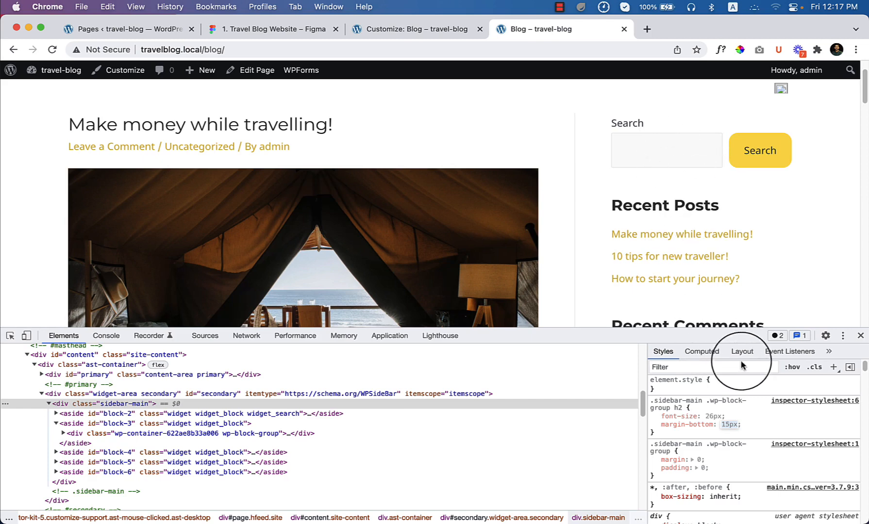
scroll(747, 296, "down", 3)
scroll(747, 294, "down", 5)
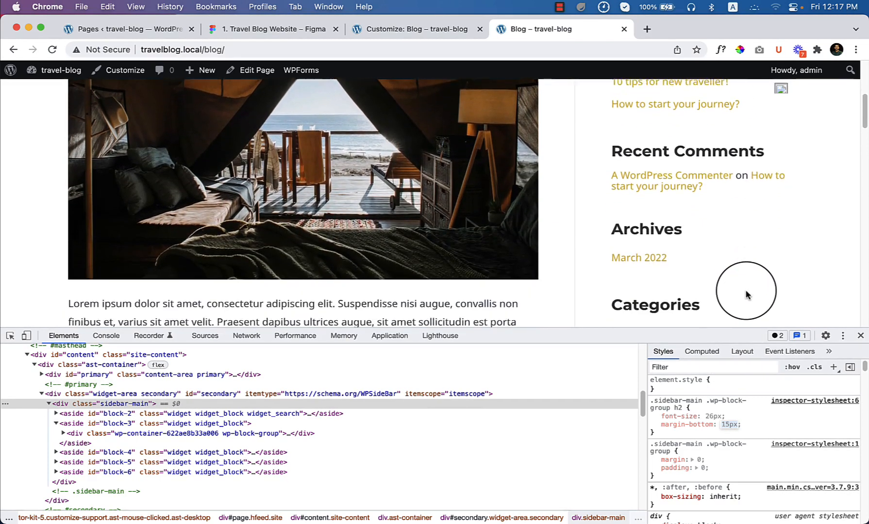
scroll(746, 295, "down", 10)
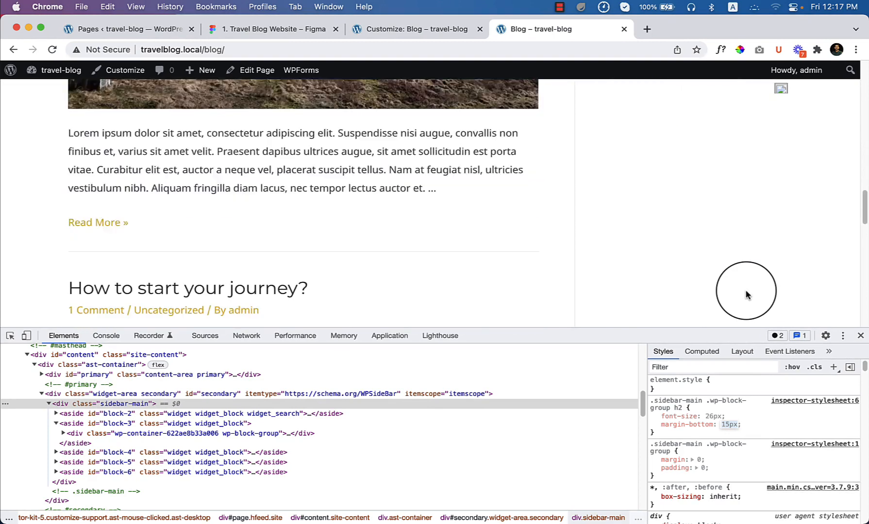
Open the inspector stylesheet's source and copy all of its CSS rules
left_click(819, 406)
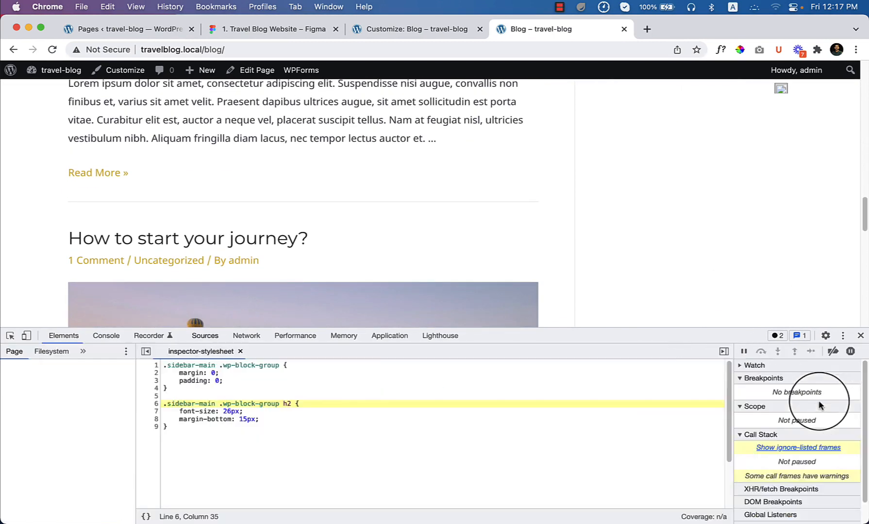
key("super+a")
right_click(215, 387)
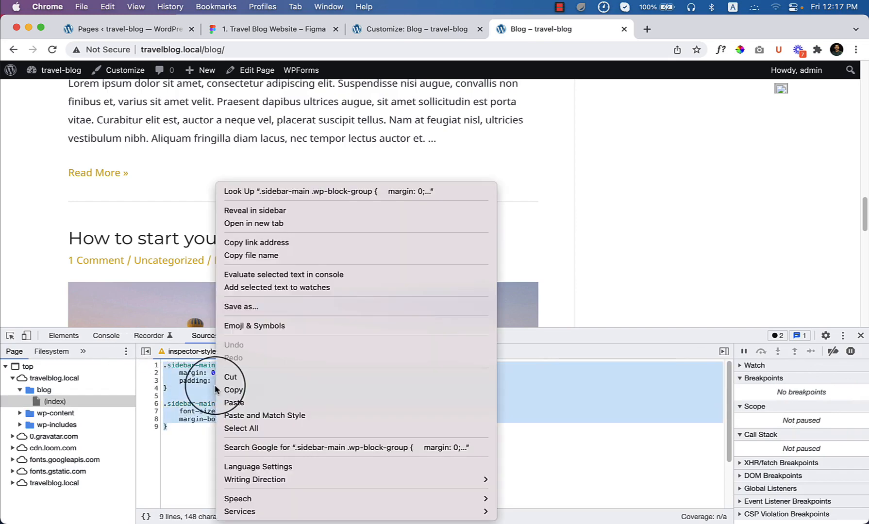
left_click(233, 389)
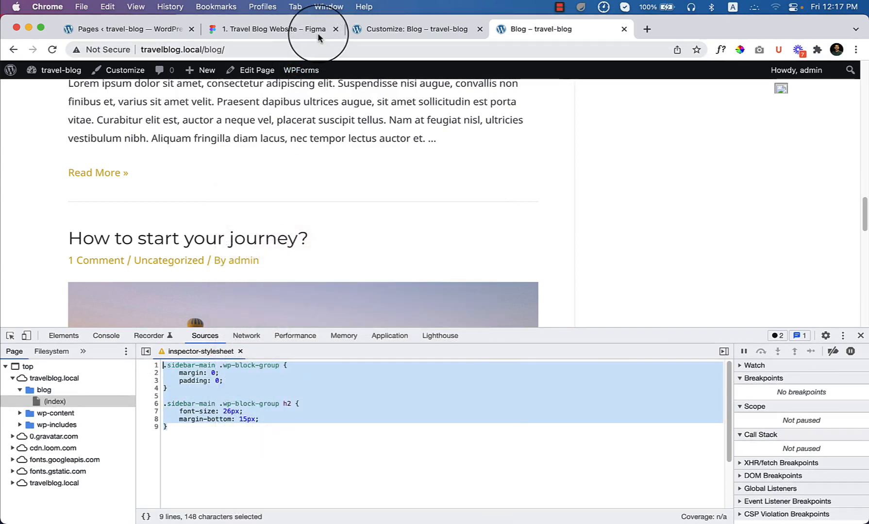
Paste the copied sidebar rules at the end of the customizer's Additional CSS and publish the changes
left_click(407, 30)
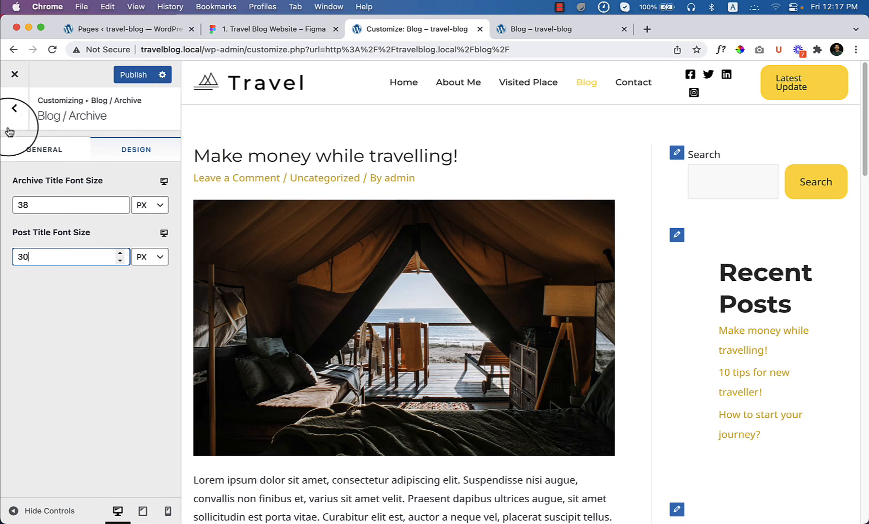
left_click(12, 113)
left_click(15, 104)
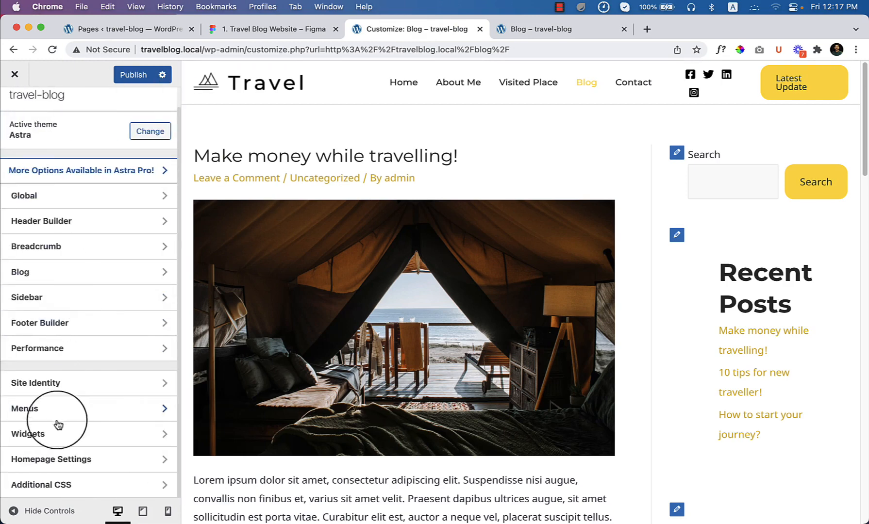
left_click(64, 485)
left_click(80, 369)
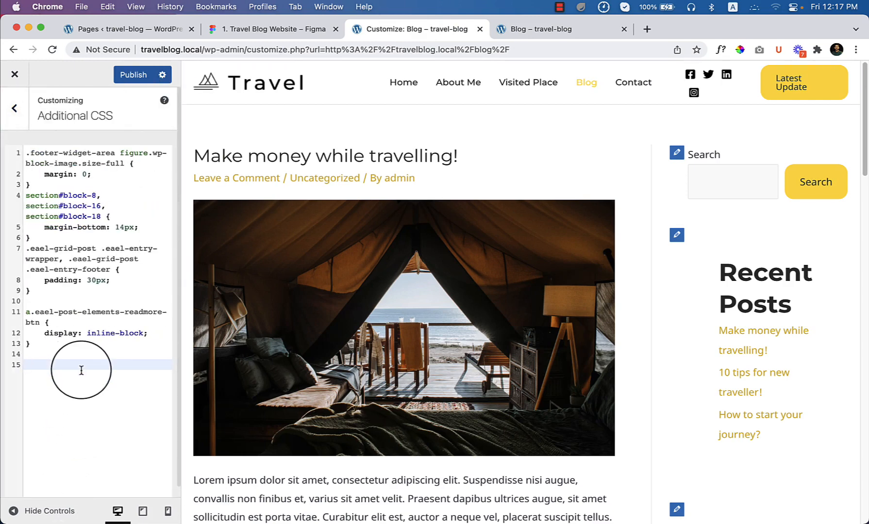
key("super+v")
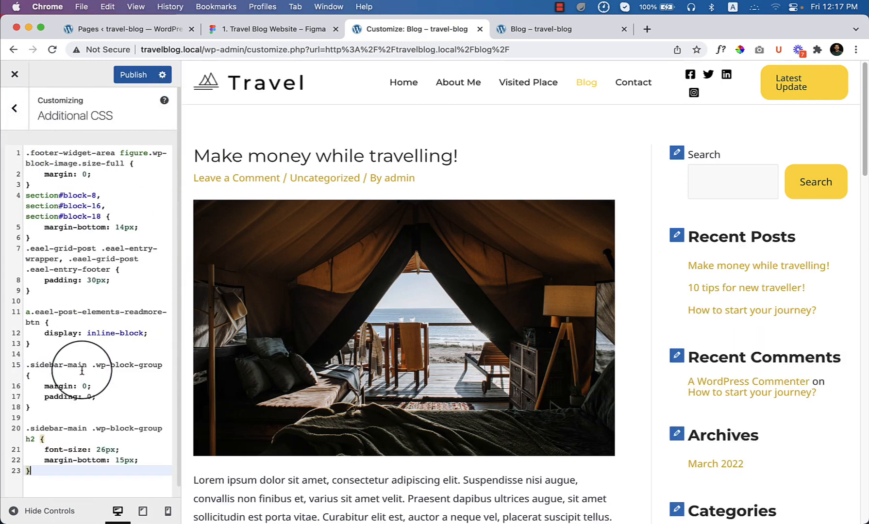
left_click(132, 78)
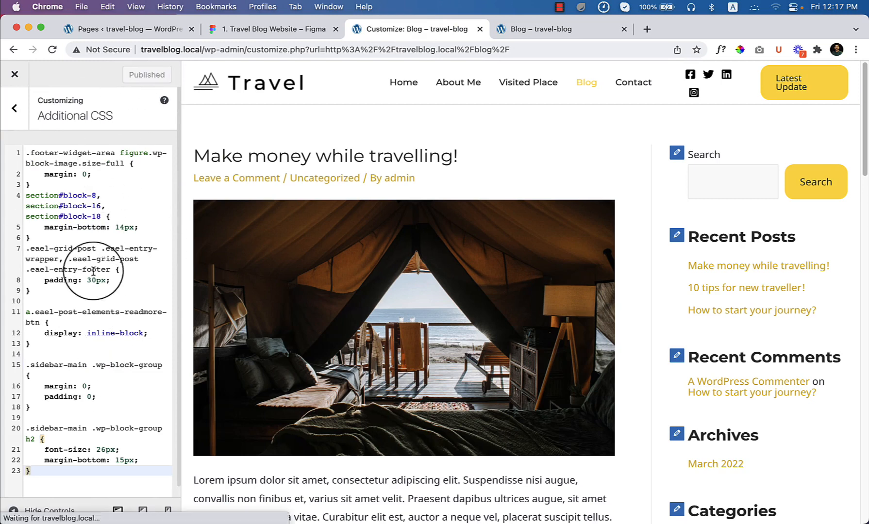
Open the tutorial author's personal website in a new browser tab
left_click(648, 30)
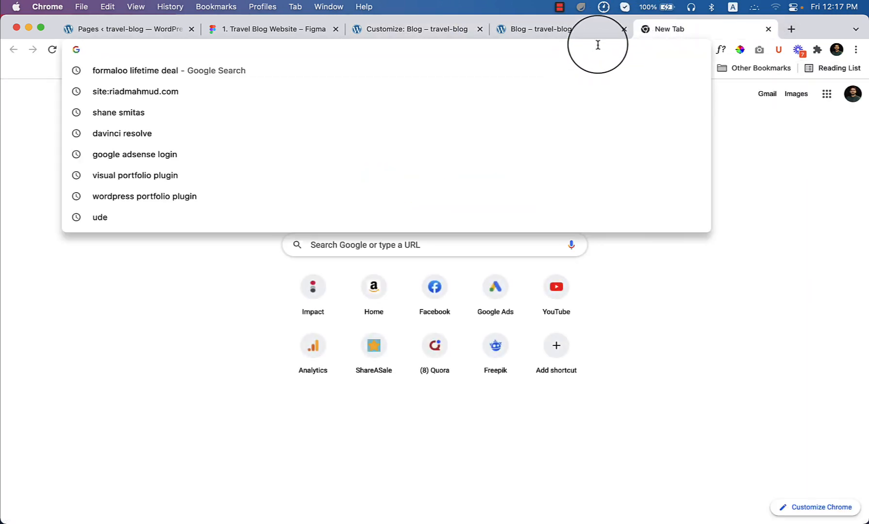
type("riad")
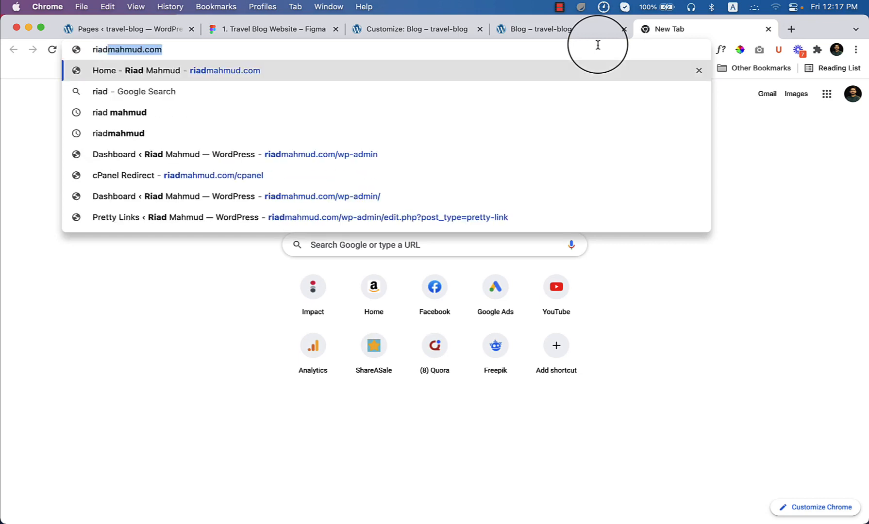
key("Right")
key("BackSpace")
key("Return")
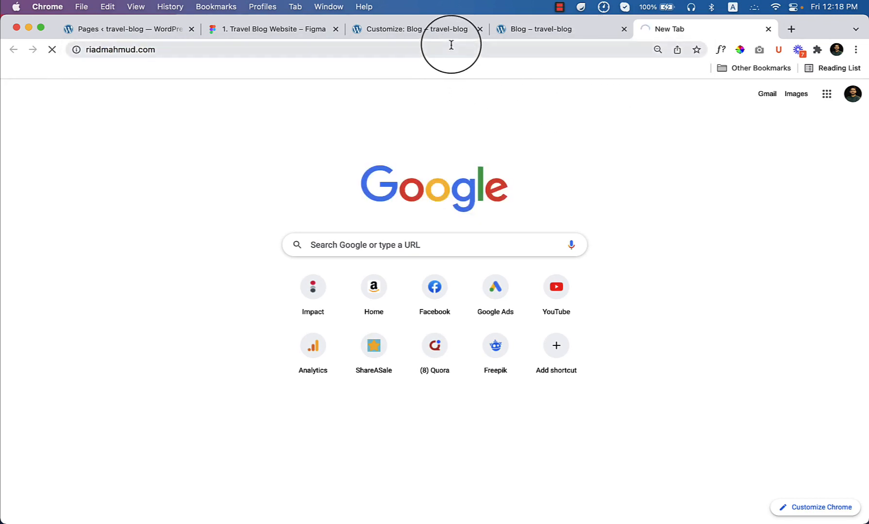
Highlight all the Additional CSS code in the customizer and open the Blog page on the author's website
left_click(450, 29)
left_click_drag(34, 478, 8, 159)
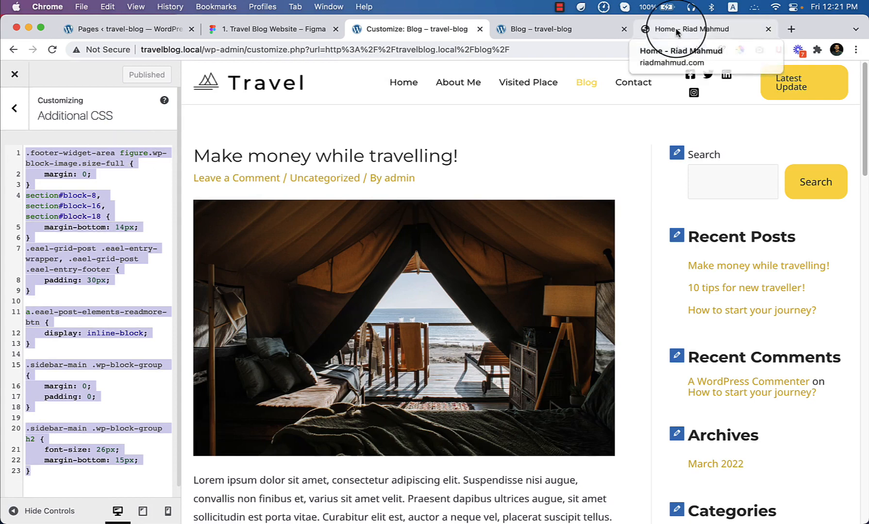
left_click(675, 28)
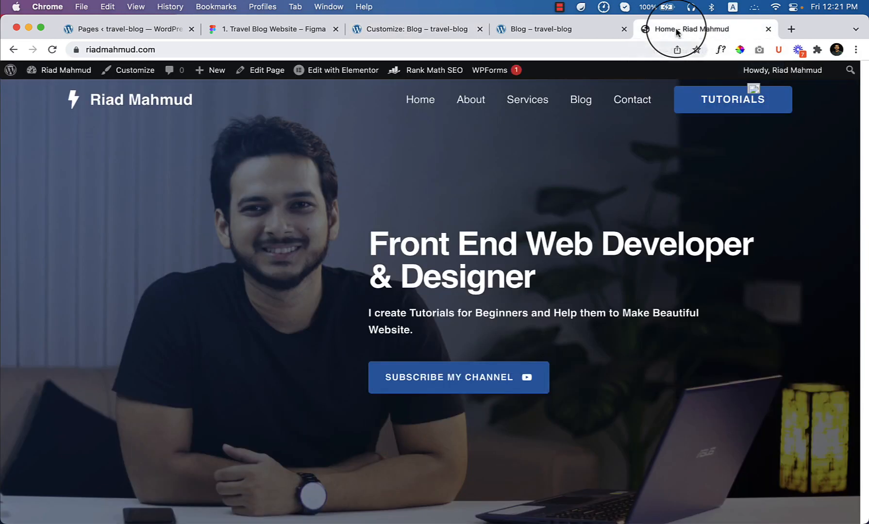
left_click(580, 106)
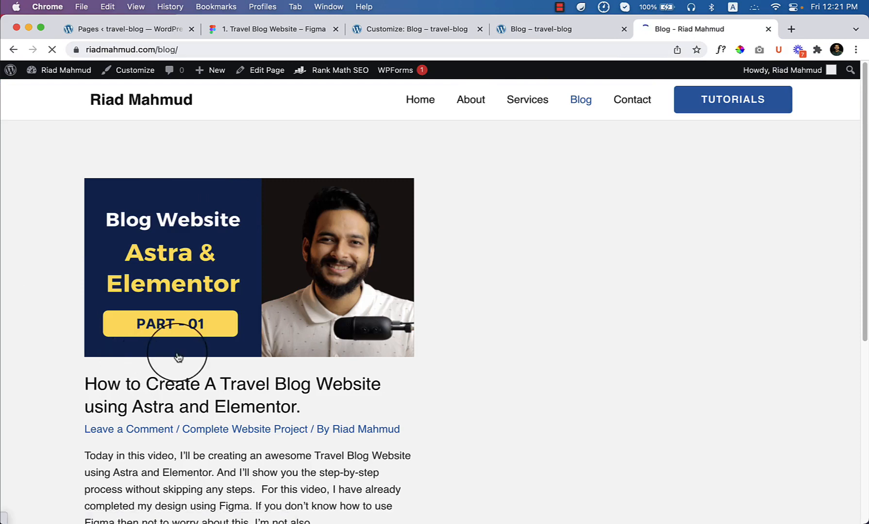
Open the blog post about creating a travel blog with Astra and Elementor and find its custom CSS section
scroll(242, 408, "down", 6)
scroll(349, 379, "up", 3)
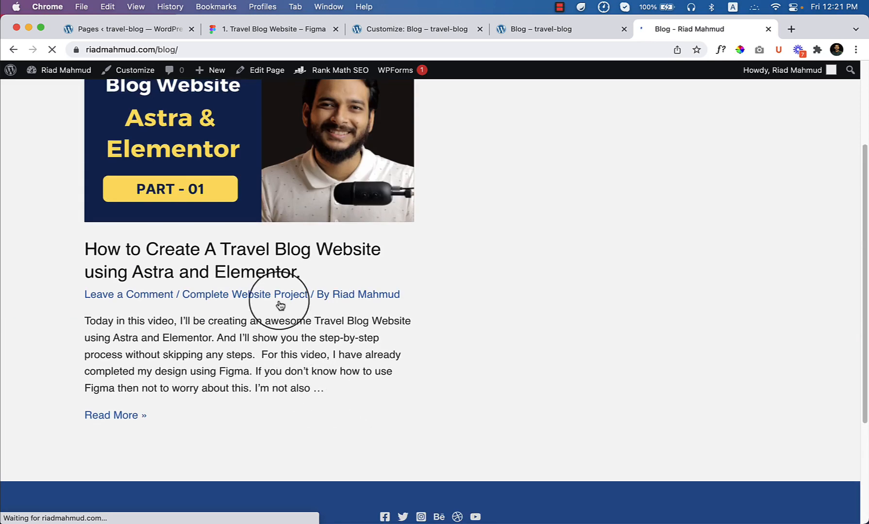
left_click(220, 268)
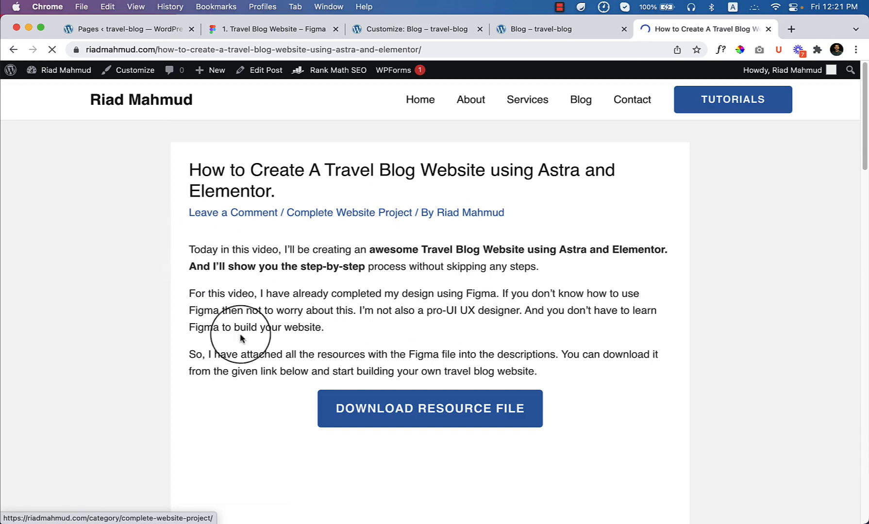
scroll(431, 305, "down", 5)
scroll(452, 321, "down", 10)
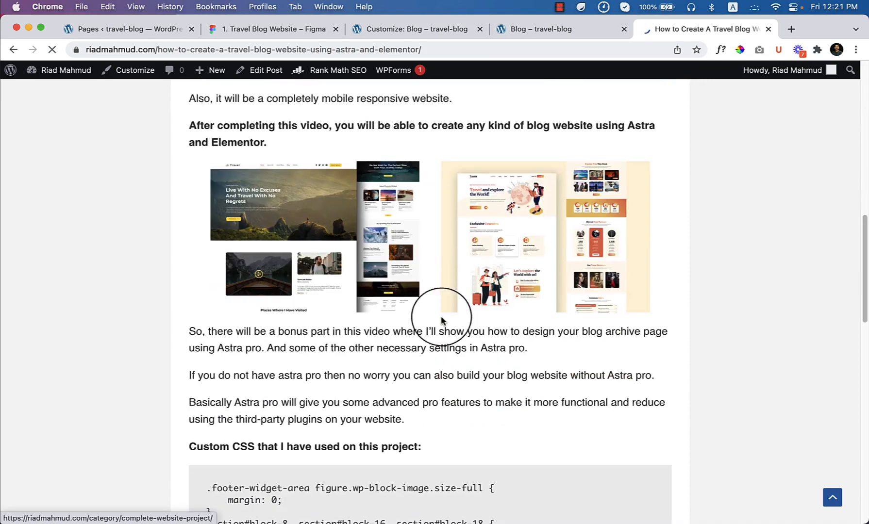
scroll(398, 307, "up", 1)
scroll(298, 318, "down", 7)
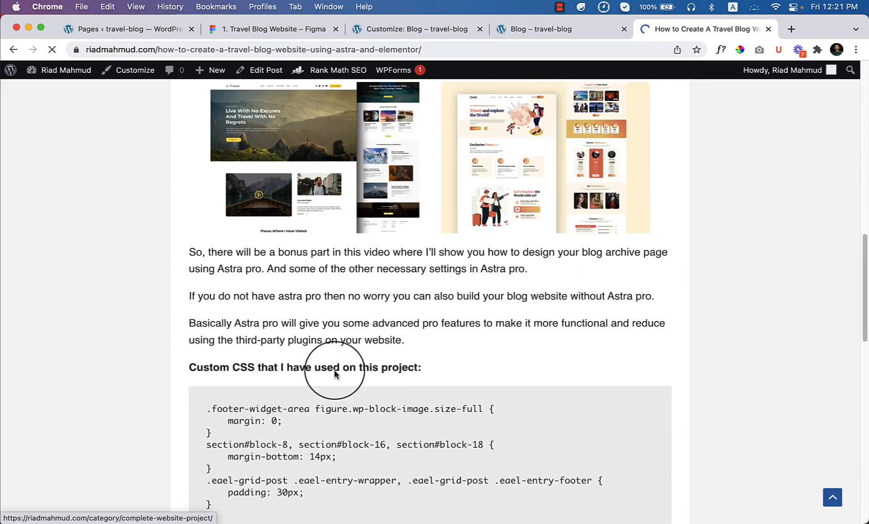
scroll(282, 324, "up", 1)
scroll(281, 323, "up", 1)
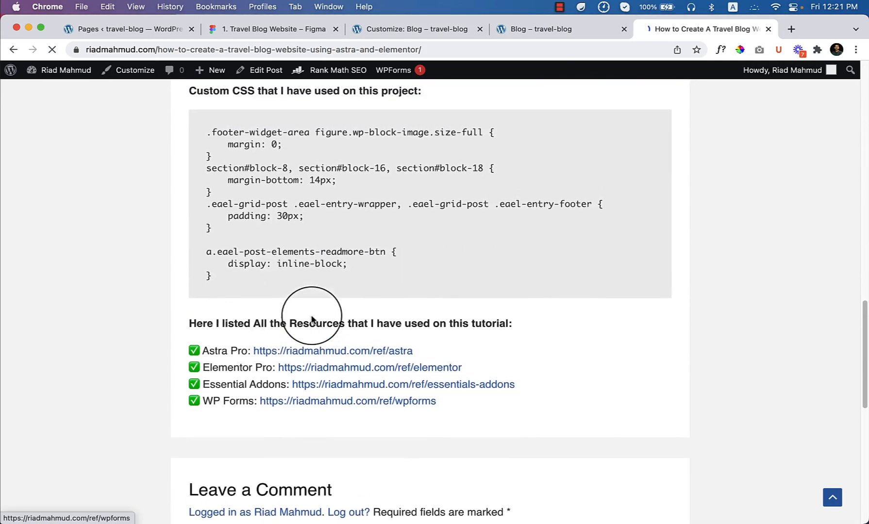
Highlight the post's shared custom CSS code and view the list of tutorial resources below it
left_click_drag(207, 144, 295, 302)
left_click(295, 297)
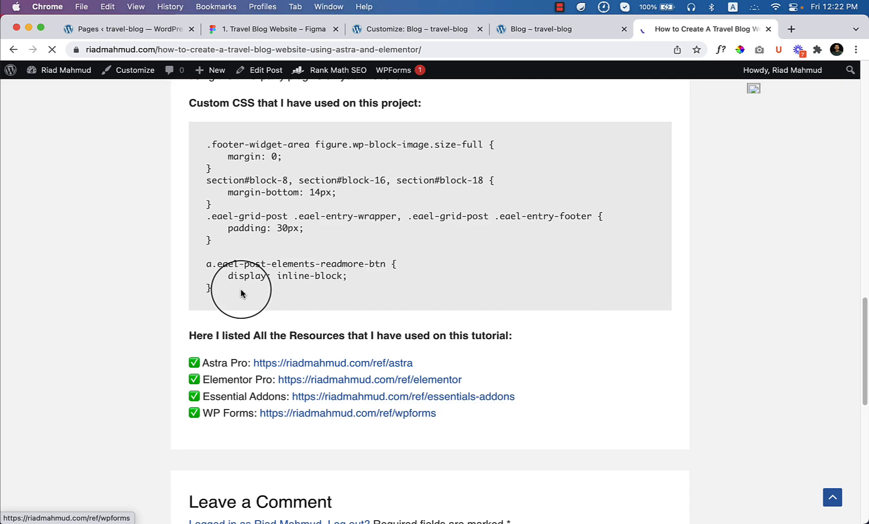
scroll(252, 384, "down", 3)
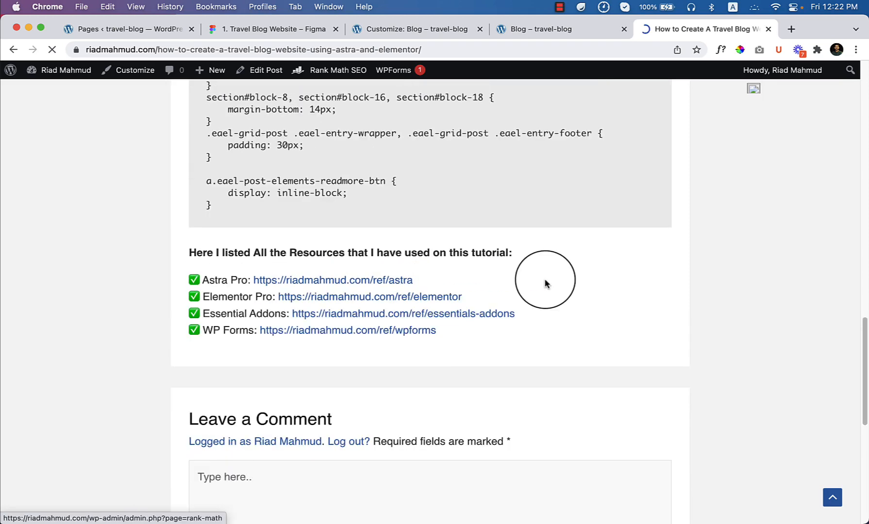
Return to the travel blog's live Blog page and close the developer tools
left_click(424, 30)
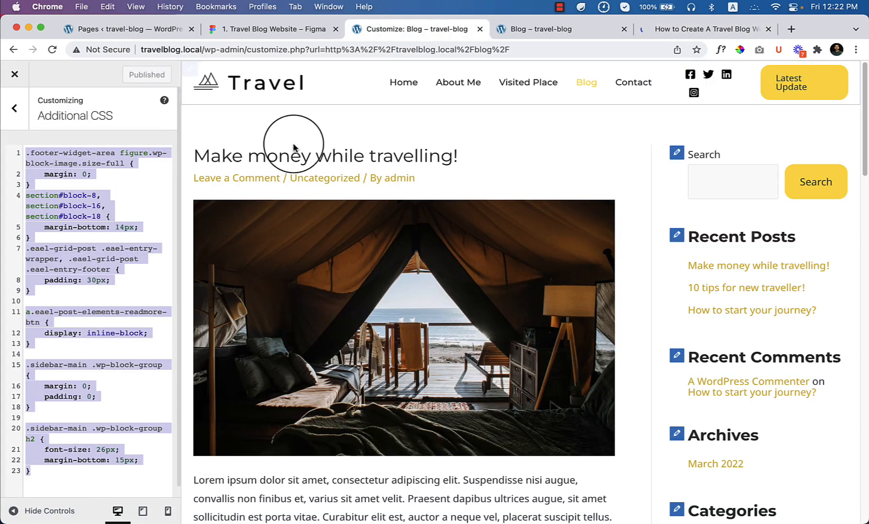
left_click(524, 34)
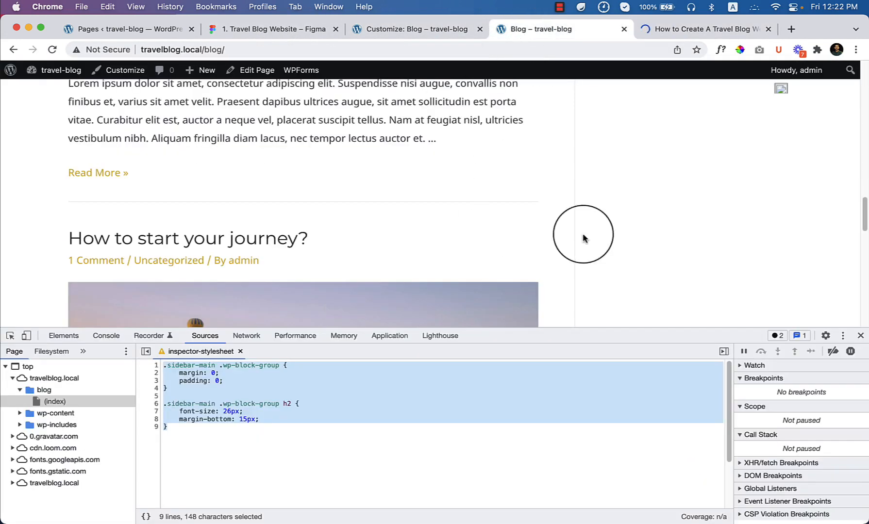
left_click(861, 336)
scroll(507, 403, "up", 10)
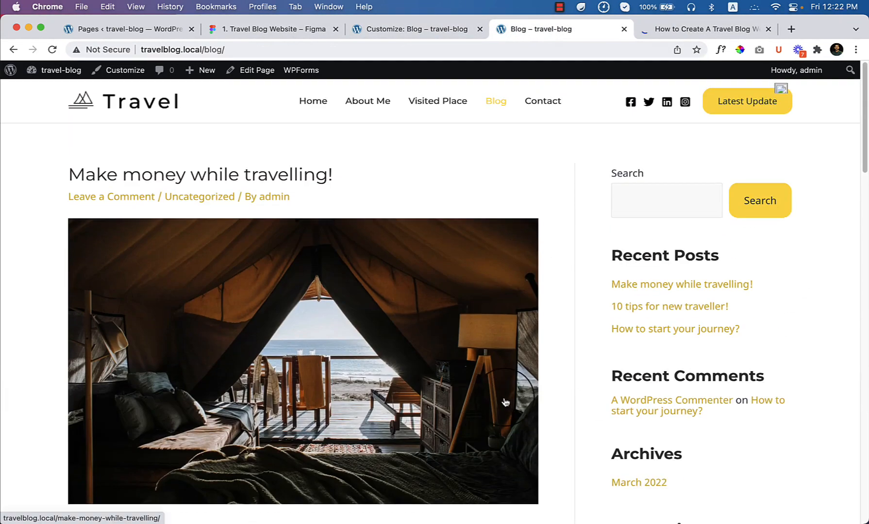
Reload the live Blog page and review its posts, sidebar and footer
left_click(400, 29)
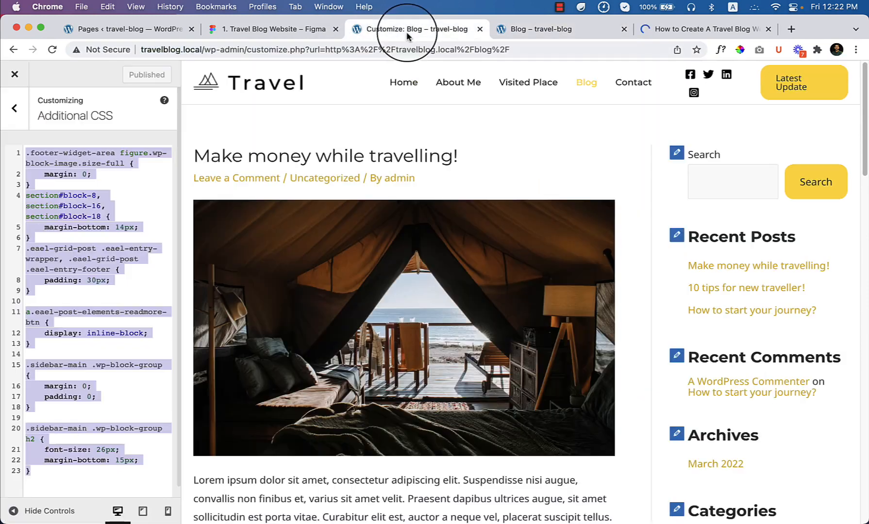
left_click(625, 20)
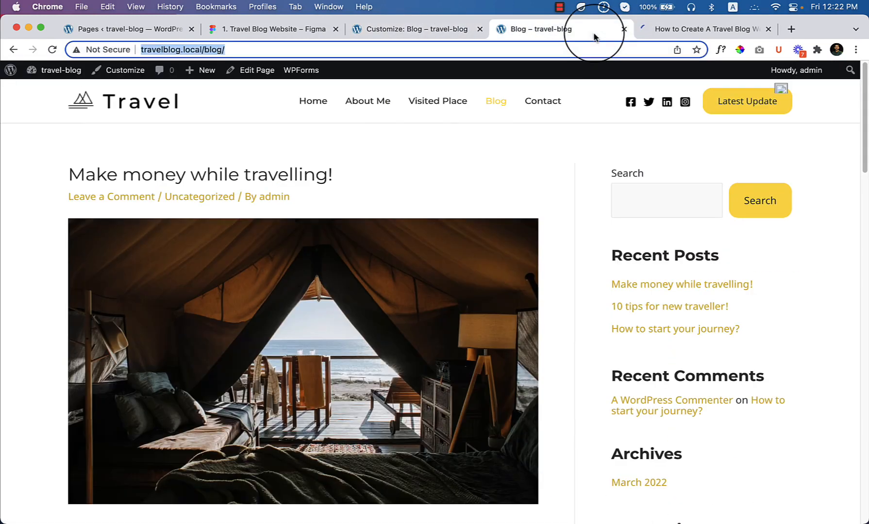
left_click(52, 50)
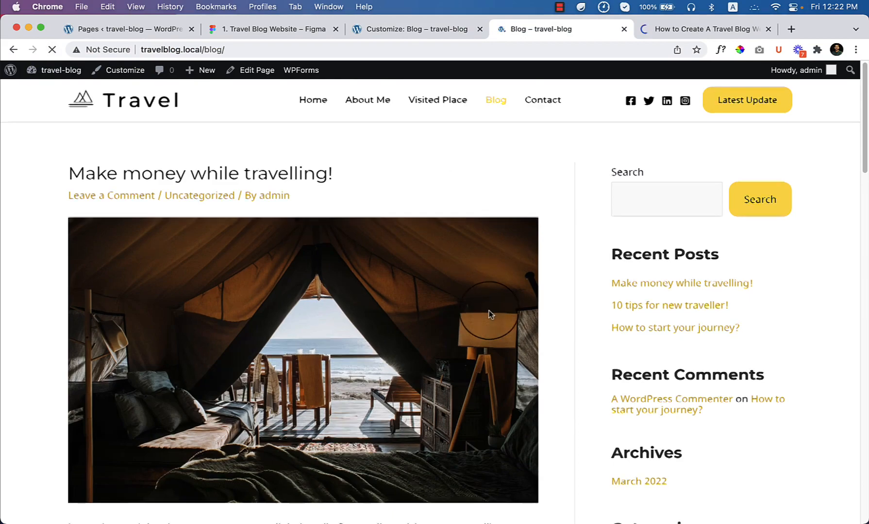
scroll(485, 312, "down", 10)
scroll(484, 313, "down", 10)
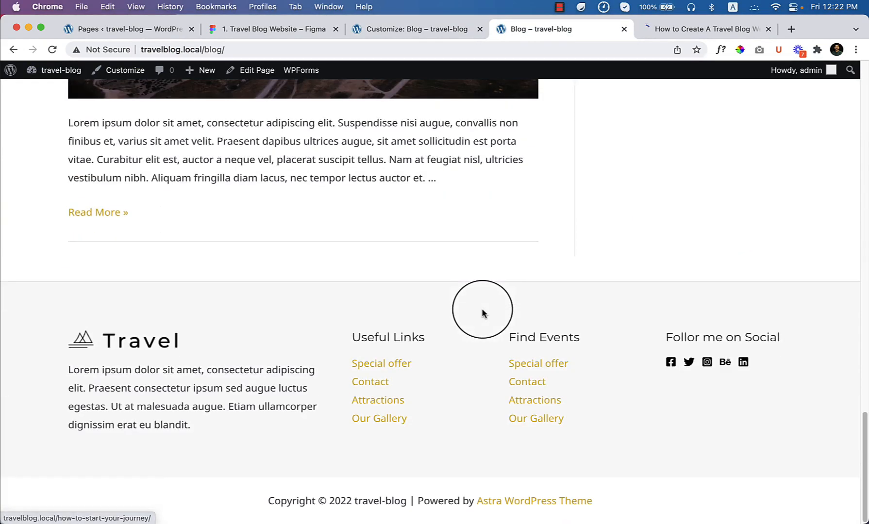
scroll(486, 310, "up", 15)
scroll(158, 290, "down", 6)
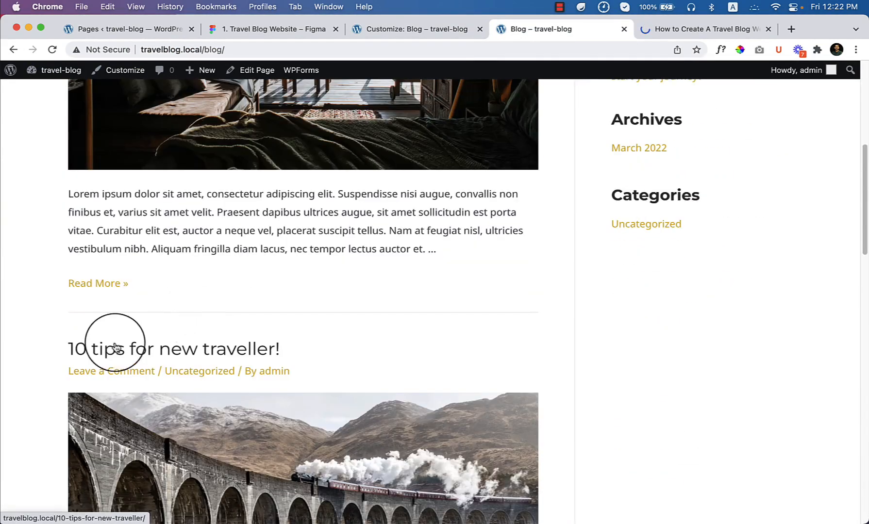
Open the full "Make money while travelling!" post and review its single post layout
left_click(99, 286)
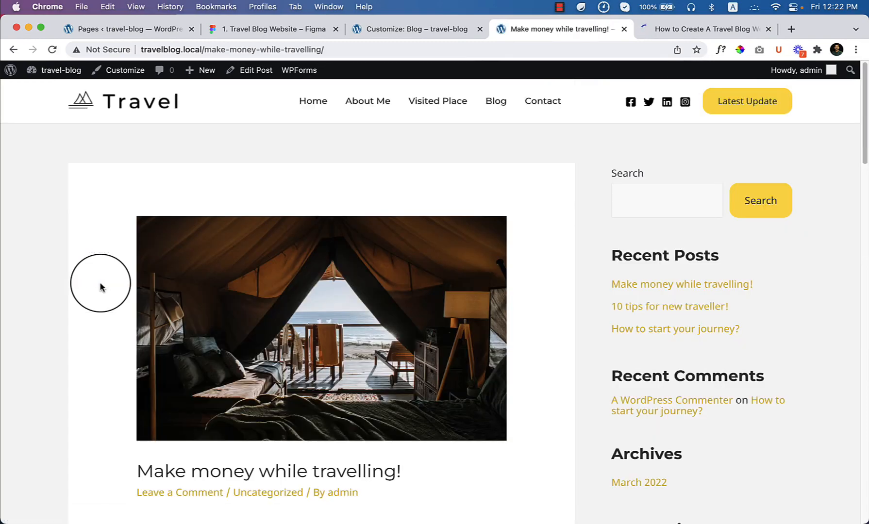
scroll(355, 342, "down", 20)
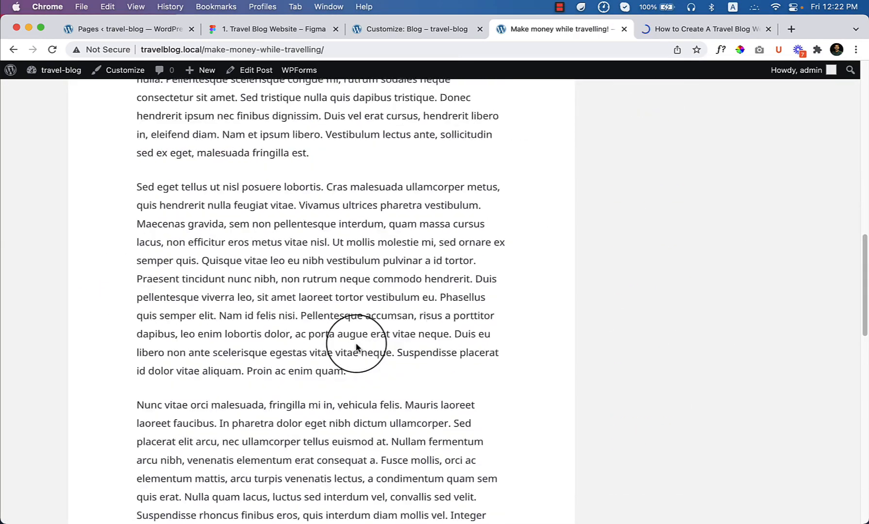
scroll(356, 348, "down", 3)
scroll(356, 348, "up", 20)
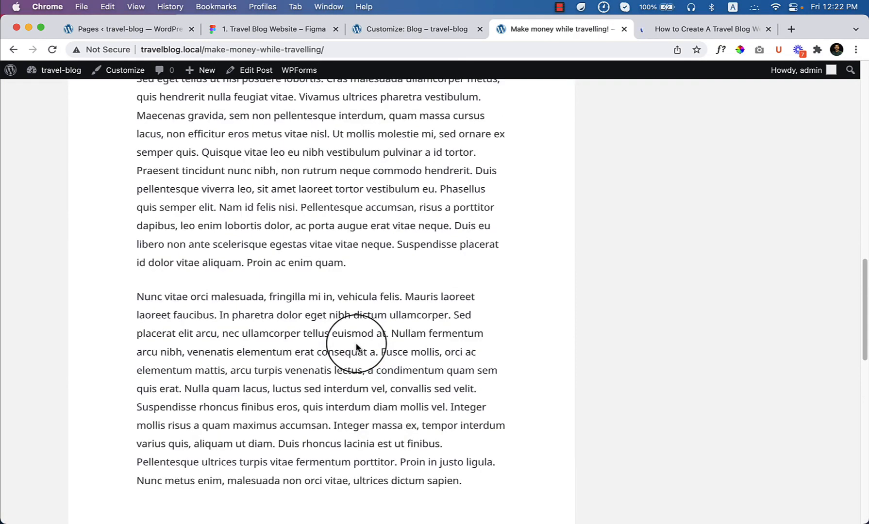
scroll(356, 346, "up", 4)
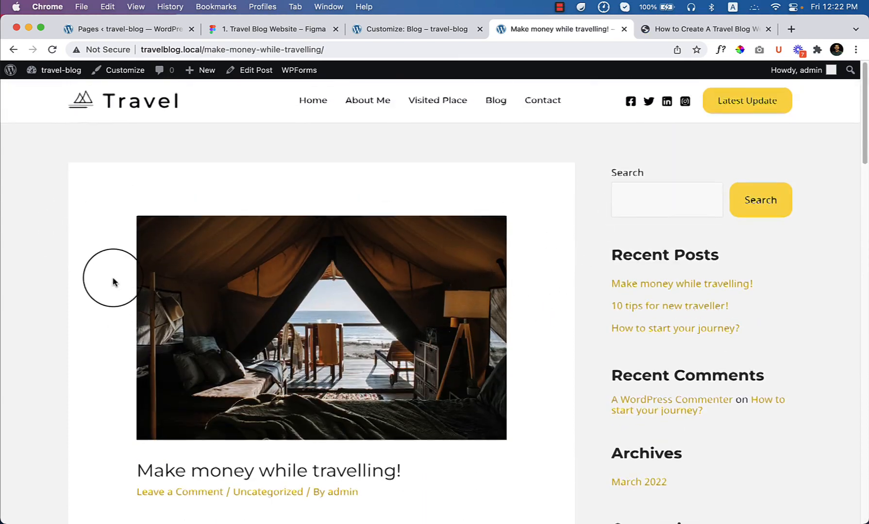
scroll(392, 363, "down", 20)
scroll(451, 362, "up", 20)
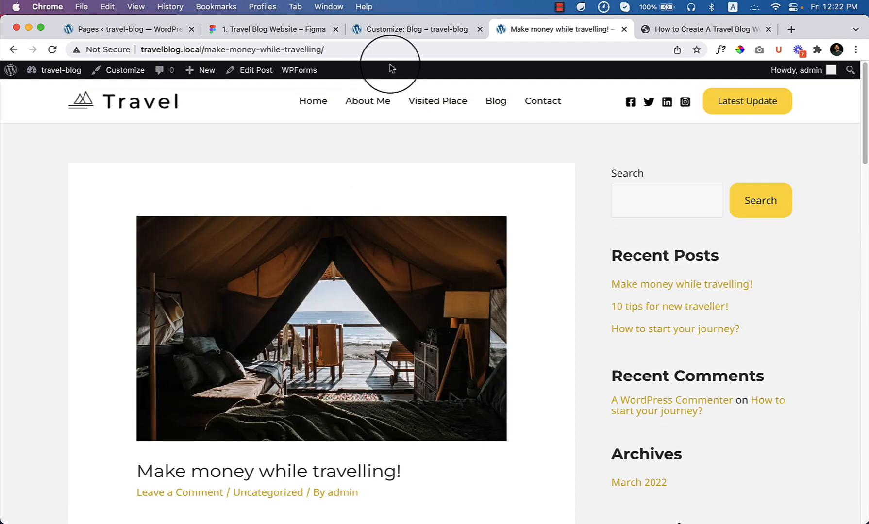
Preview the "Make money while travelling!" post in the customizer and open the Blog's Single Post settings
left_click(397, 29)
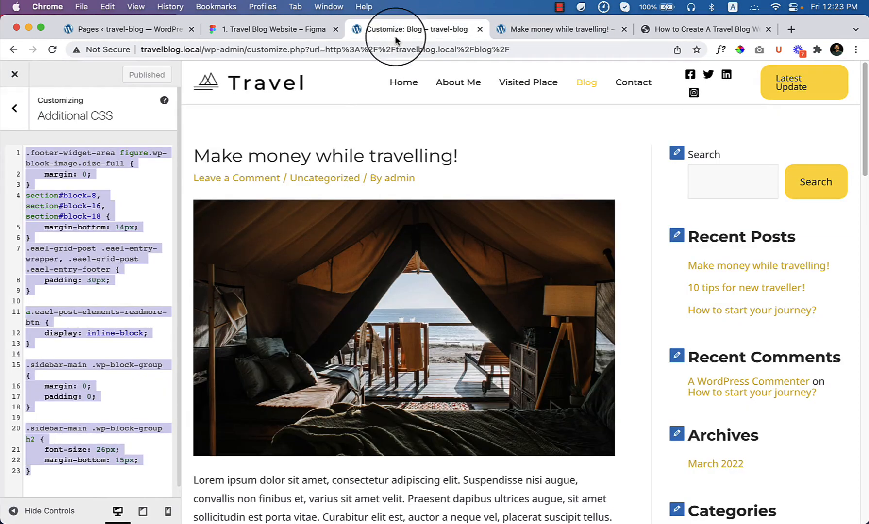
left_click(11, 110)
scroll(437, 374, "down", 3)
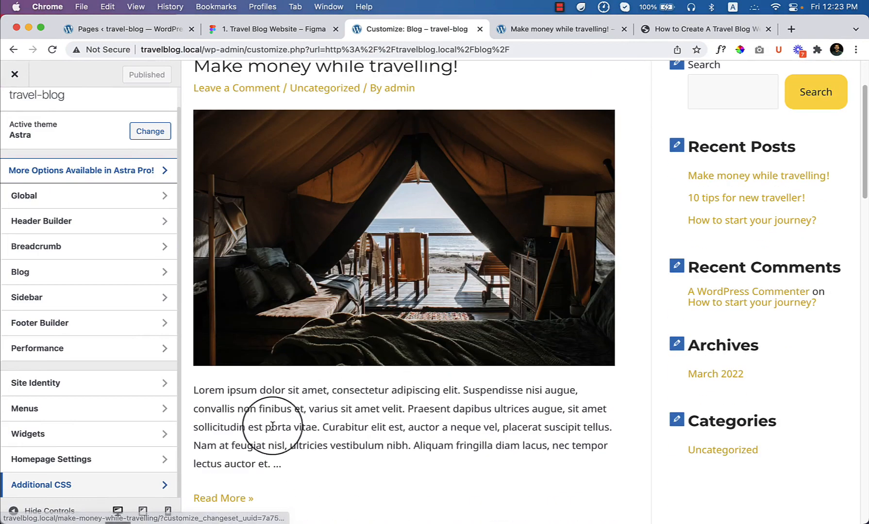
left_click(219, 500)
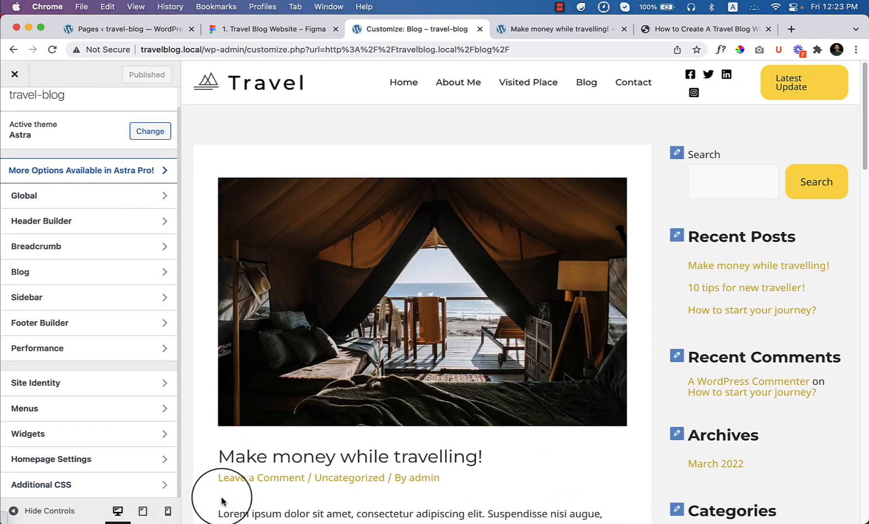
left_click(89, 278)
left_click(106, 169)
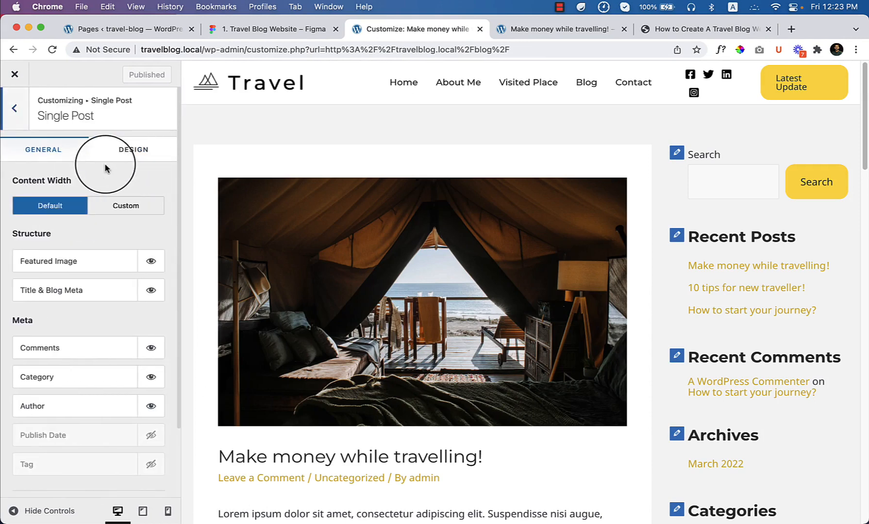
scroll(70, 382, "down", 3)
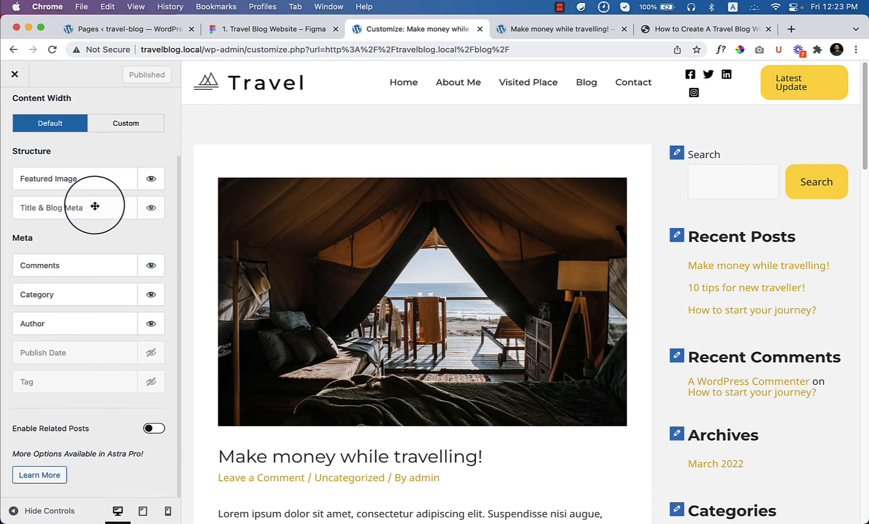
Move Title & Blog Meta above the Featured Image on single posts and hide the Comments, Category and Author meta
mouse_move(84, 204)
left_mouse_down()
mouse_move(85, 179)
mouse_move(86, 210)
left_mouse_up()
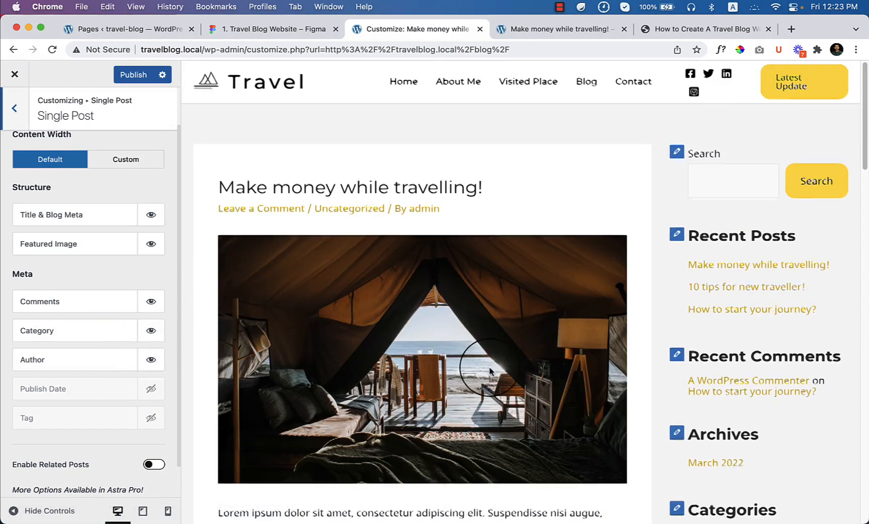
left_click(152, 302)
left_click(151, 330)
left_click(151, 361)
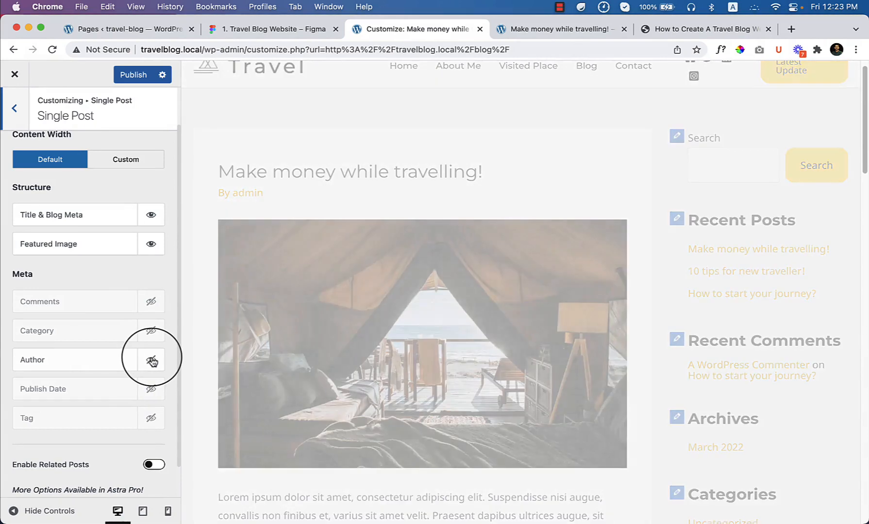
scroll(421, 276, "down", 5)
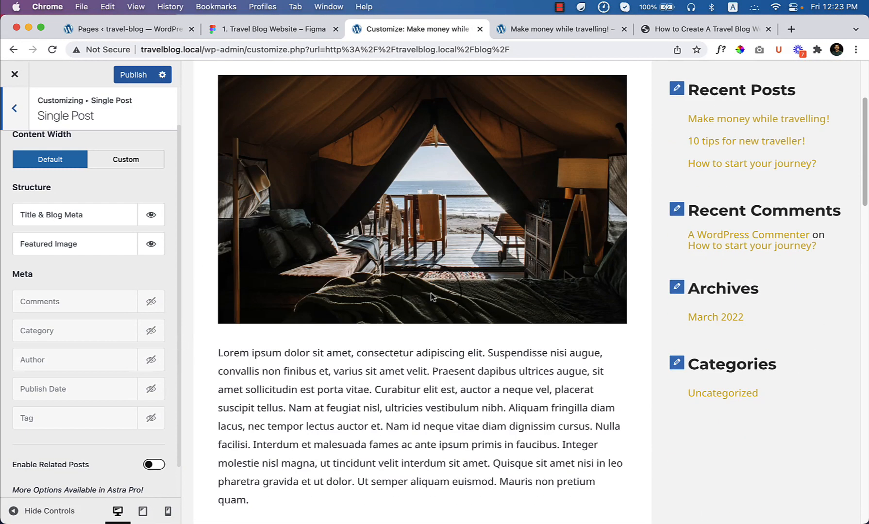
Try the Custom content width for single posts, restore Default, and view the post title's design settings
scroll(145, 228, "up", 2)
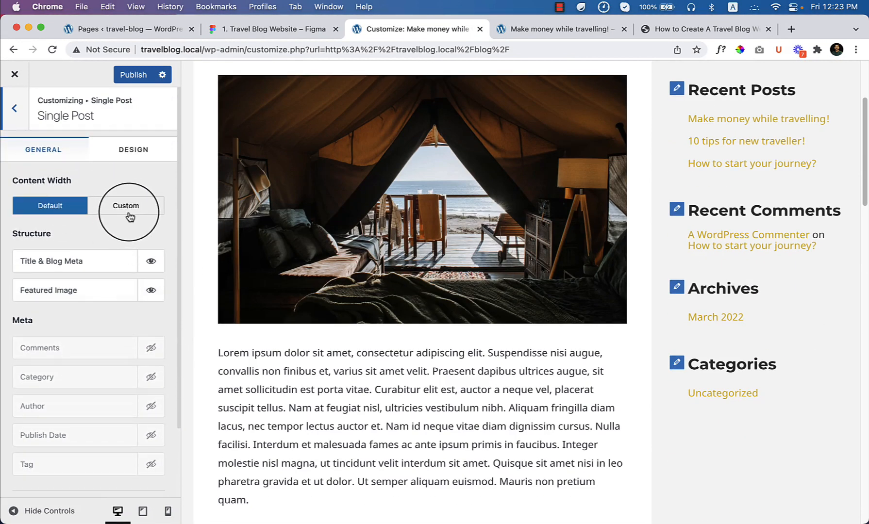
left_click(129, 214)
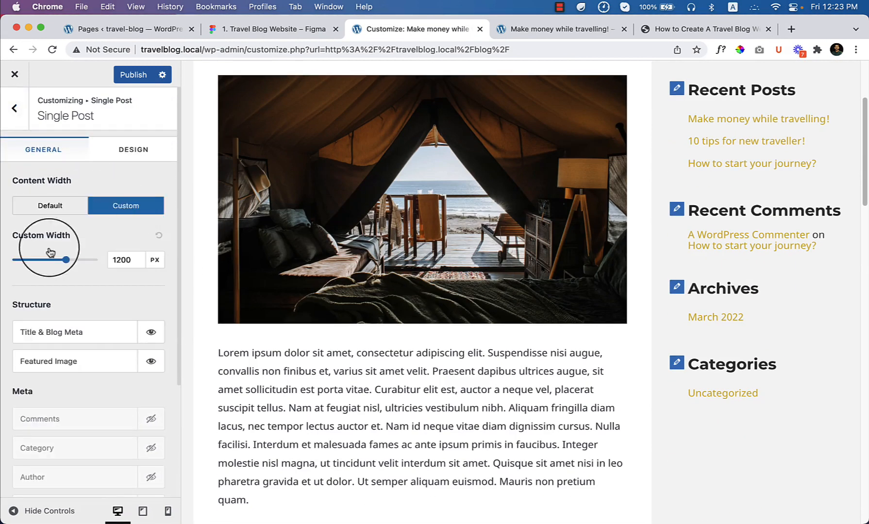
left_click(43, 206)
left_click(130, 158)
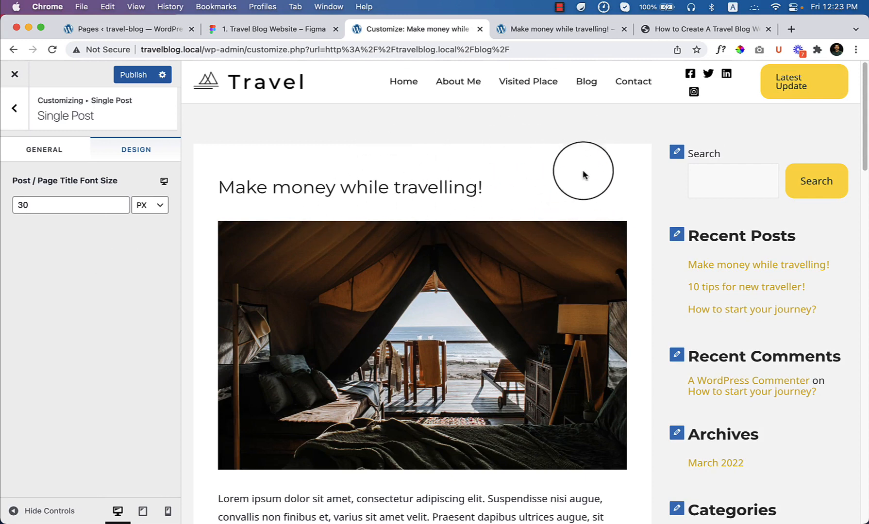
Set the Blog Post Layout to Full Width / Contained in the global Container settings
left_click(19, 121)
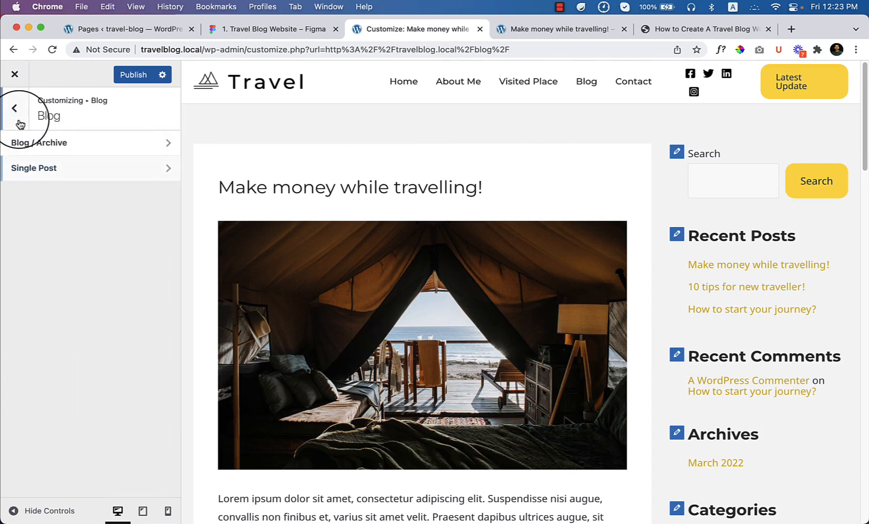
left_click(16, 110)
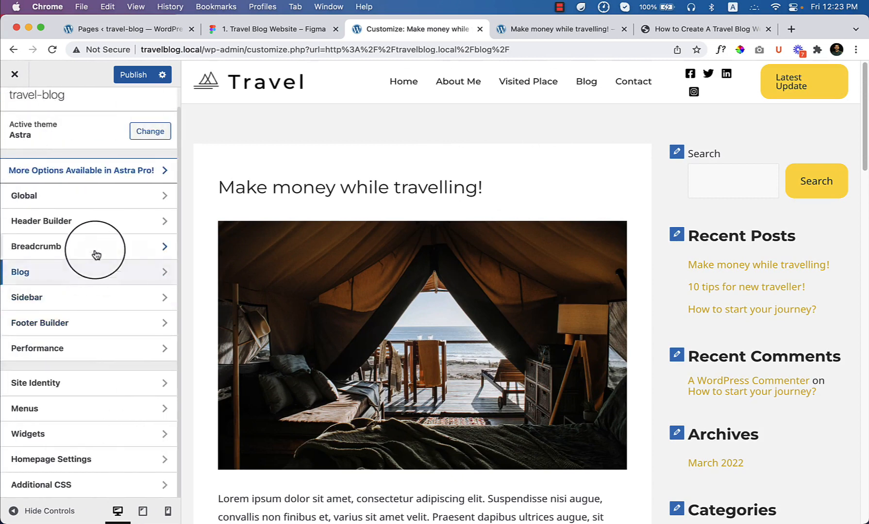
left_click(117, 203)
left_click(117, 203)
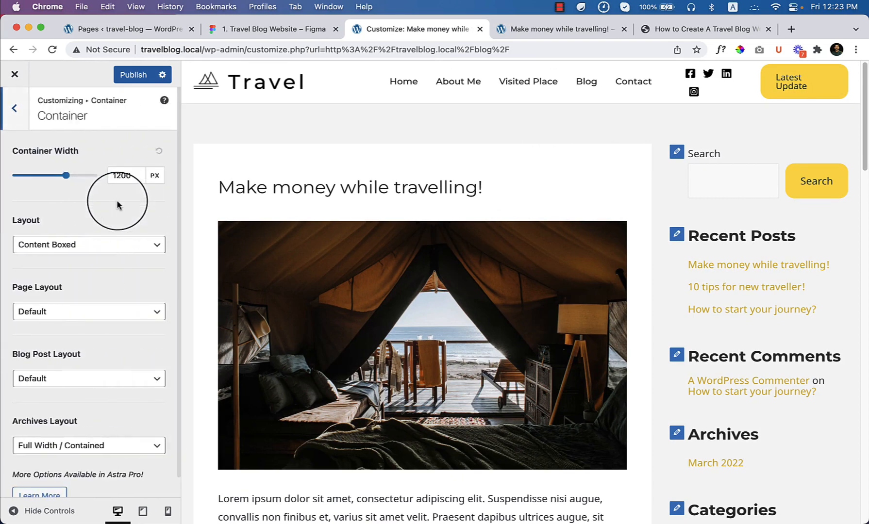
scroll(92, 412, "down", 1)
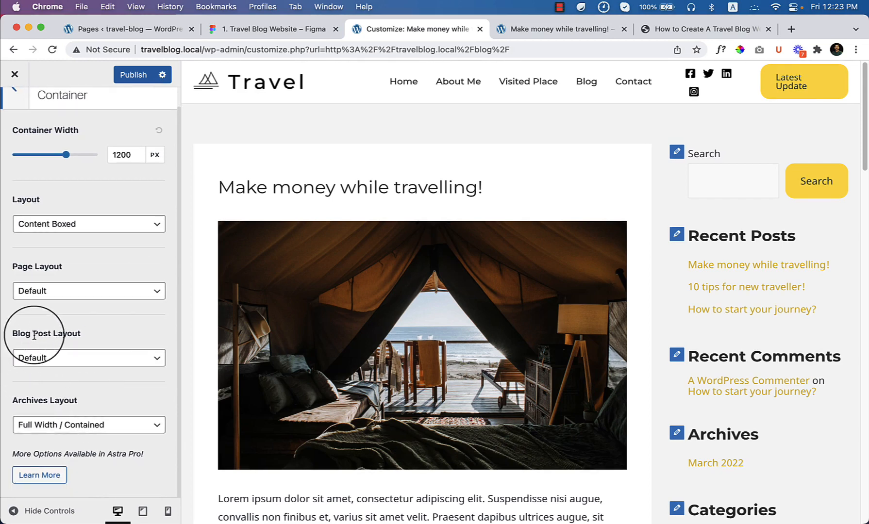
left_click(105, 359)
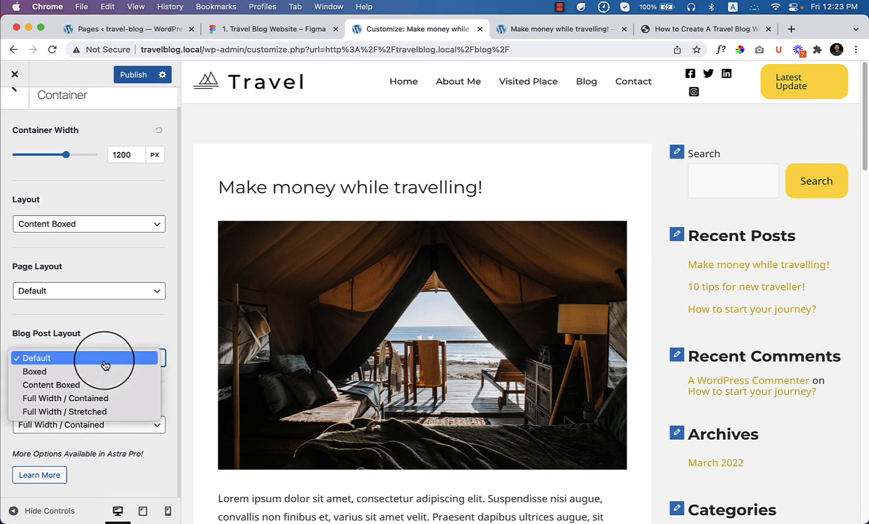
left_click(108, 400)
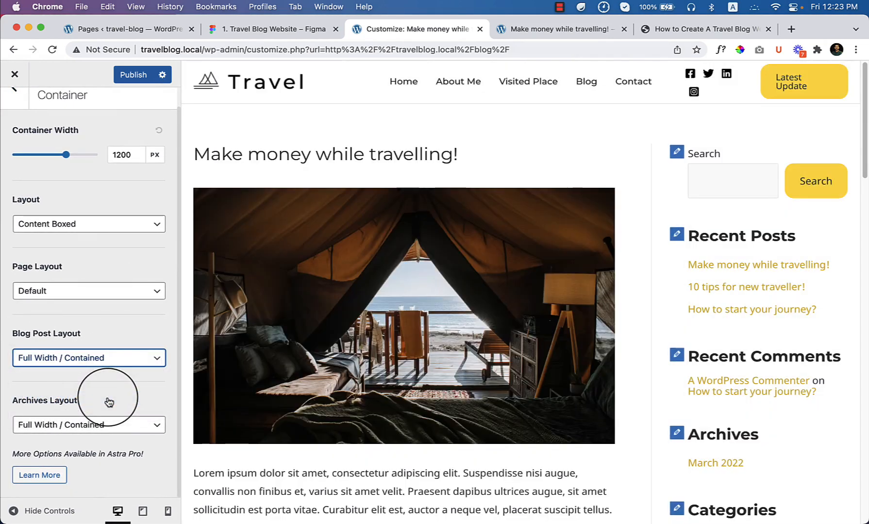
Hide the customizer controls, review the whole "Make money while travelling!" post at full width, and show the controls again
left_click(11, 511)
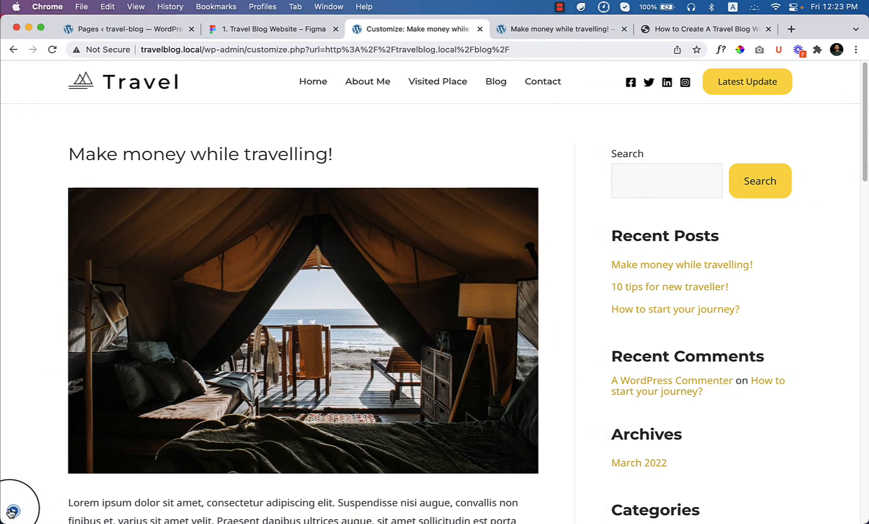
scroll(408, 369, "down", 20)
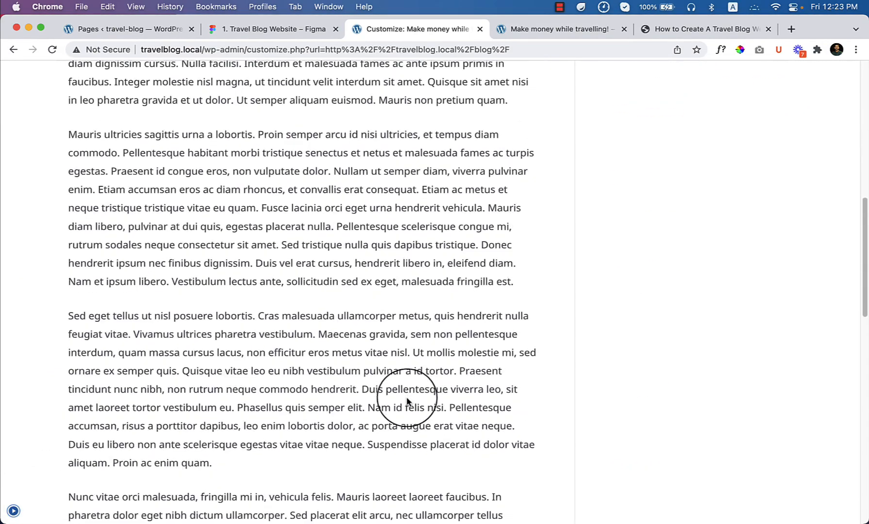
scroll(407, 401, "down", 5)
scroll(407, 399, "up", 20)
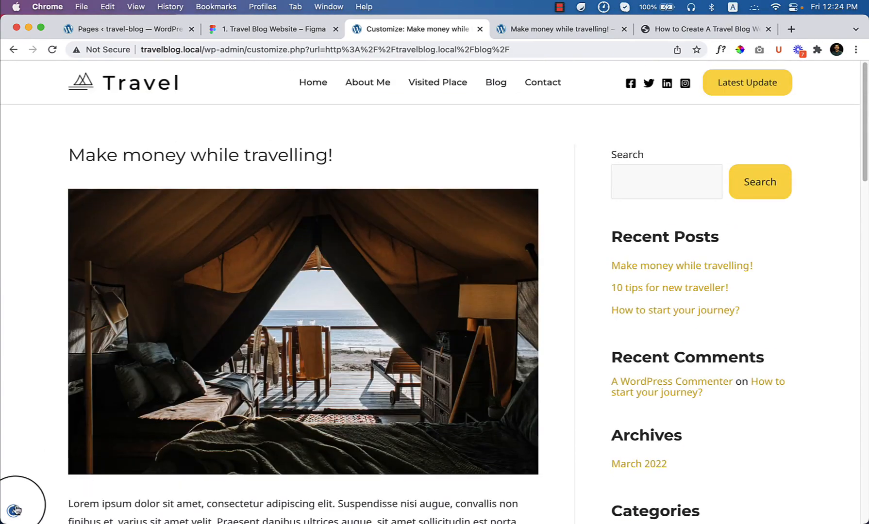
left_click(15, 511)
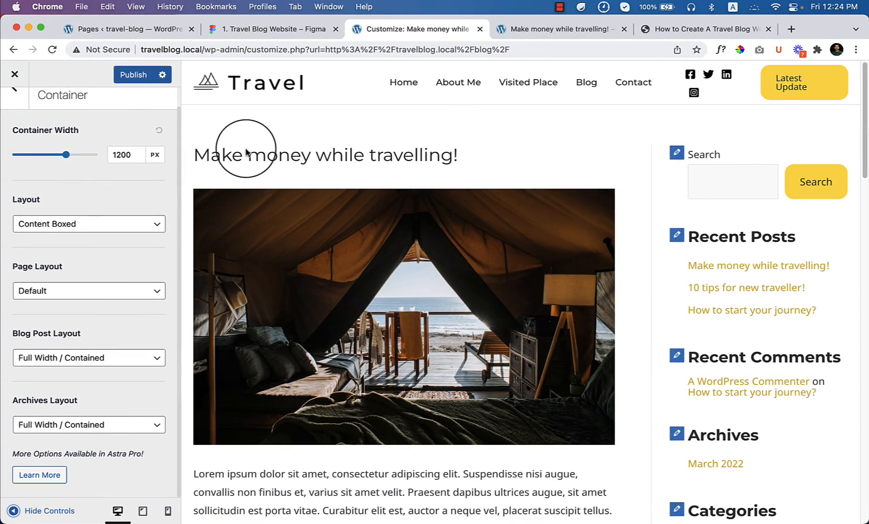